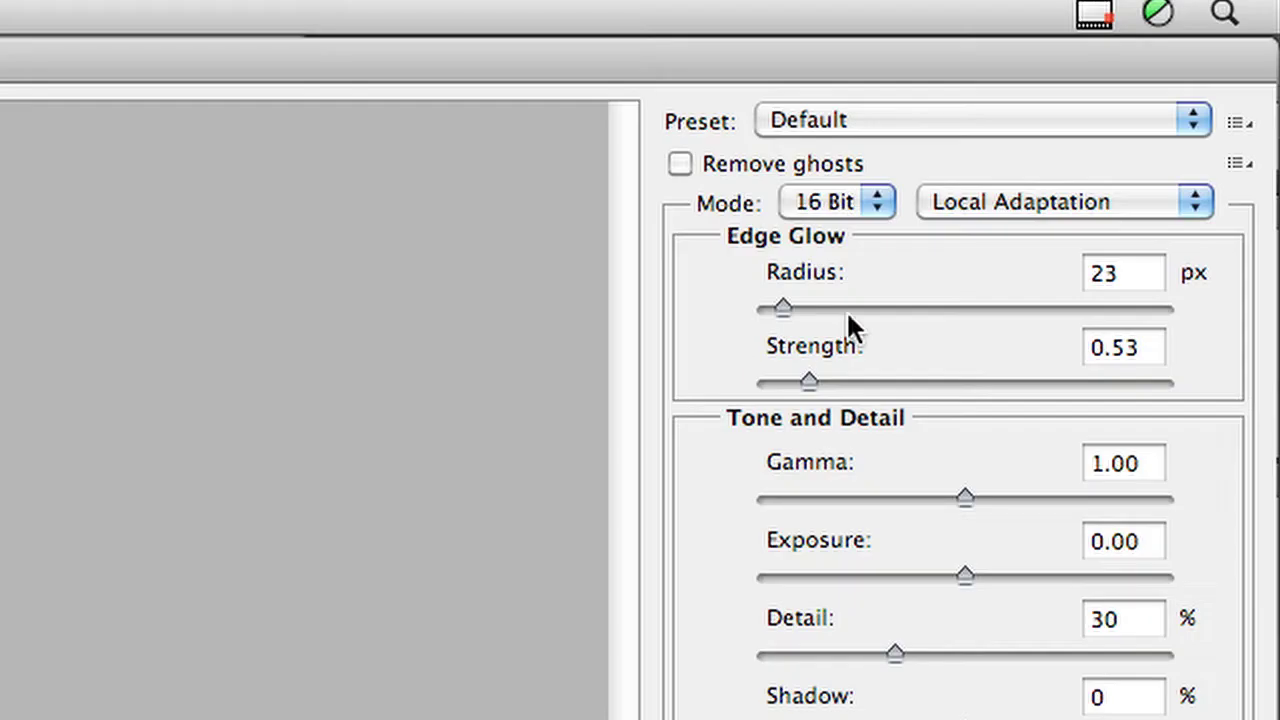
# Enable ghost removal for the HDR merge and try the Highlight Compression toning method
pyautogui.click(756, 164)
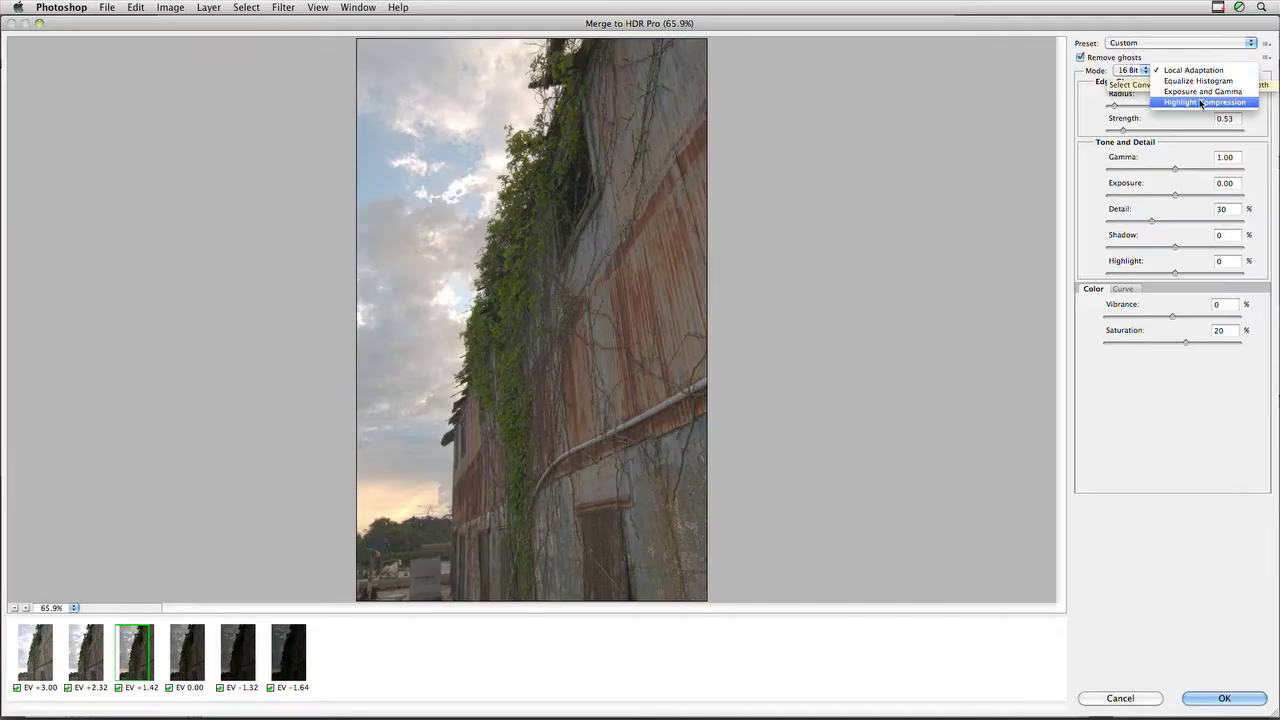
pyautogui.click(1198, 103)
# Try the Exposure and Gamma toning method with exposure at 2.70 and gamma at 0.90
pyautogui.click(1210, 70)
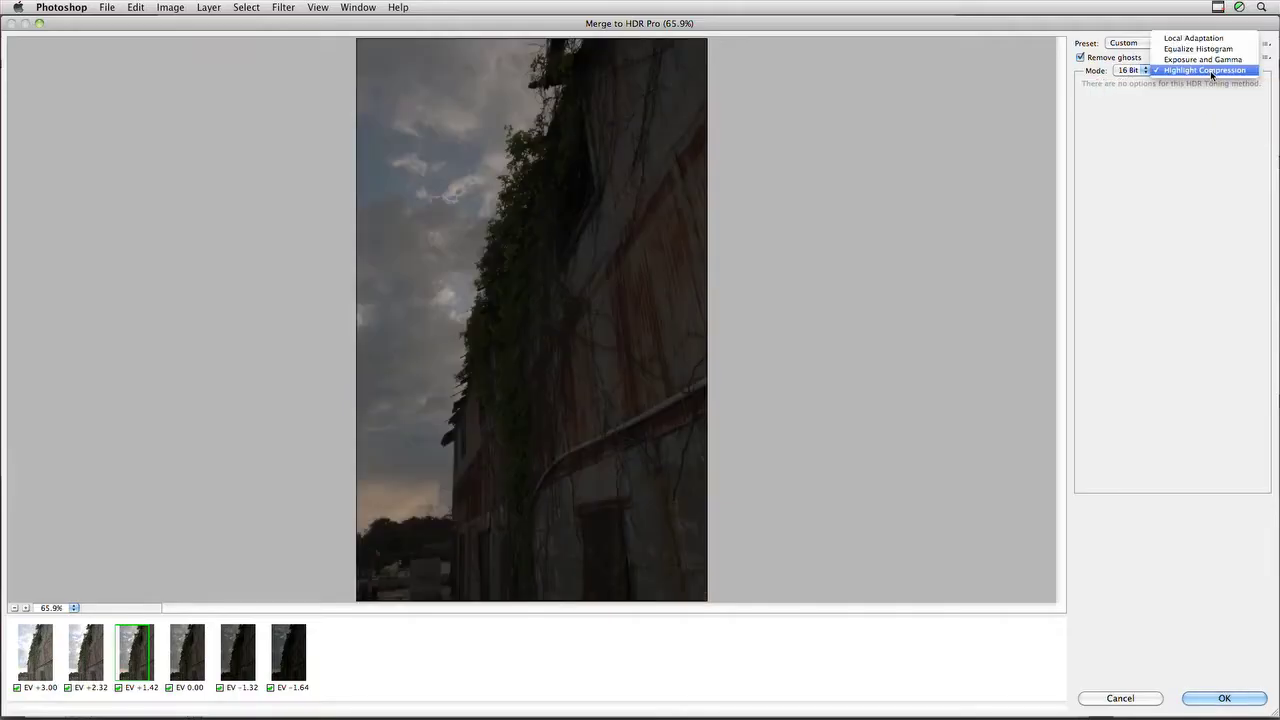
pyautogui.click(1210, 62)
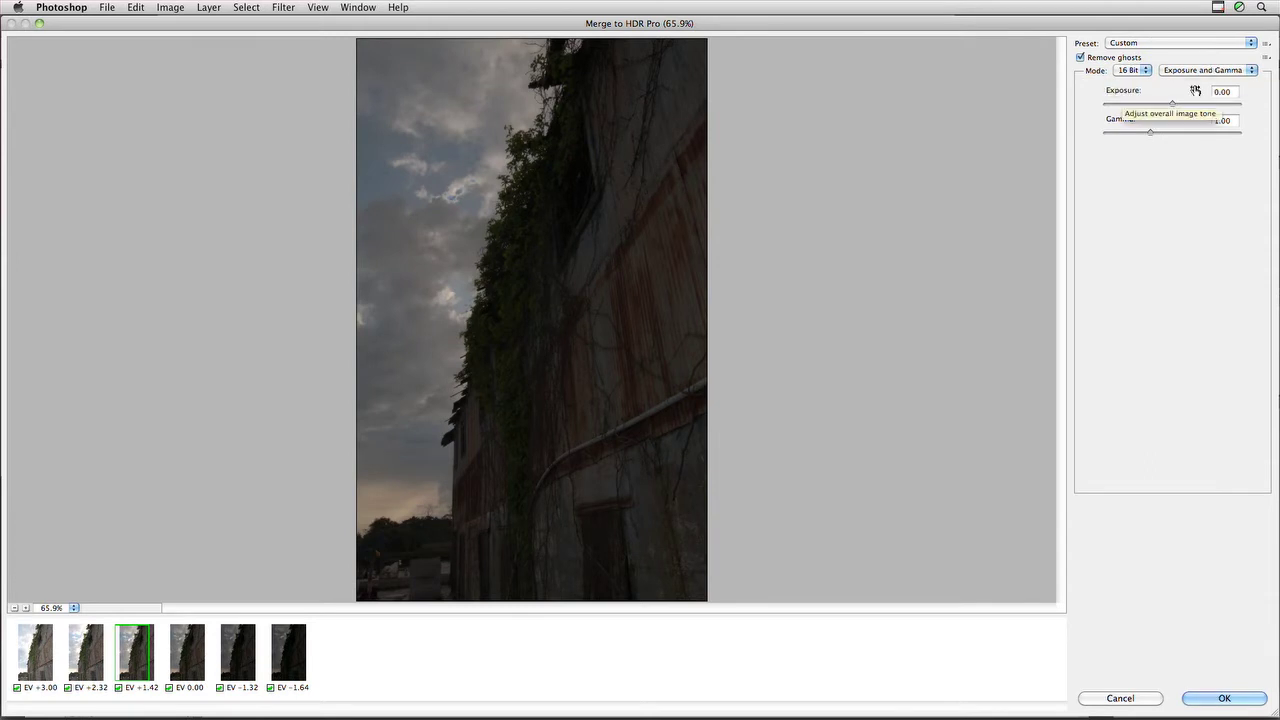
pyautogui.click(1193, 103)
pyautogui.moveTo(1193, 103); pyautogui.dragTo(1208, 103)
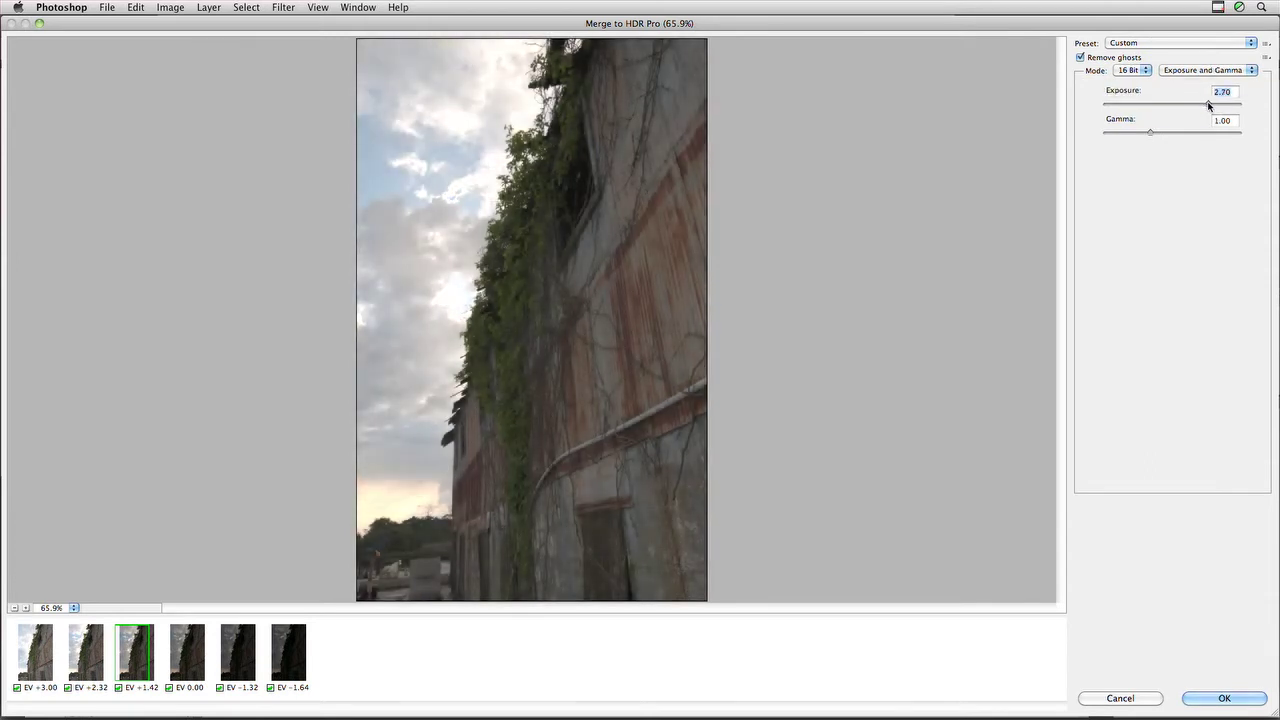
pyautogui.moveTo(1165, 132); pyautogui.dragTo(1144, 134)
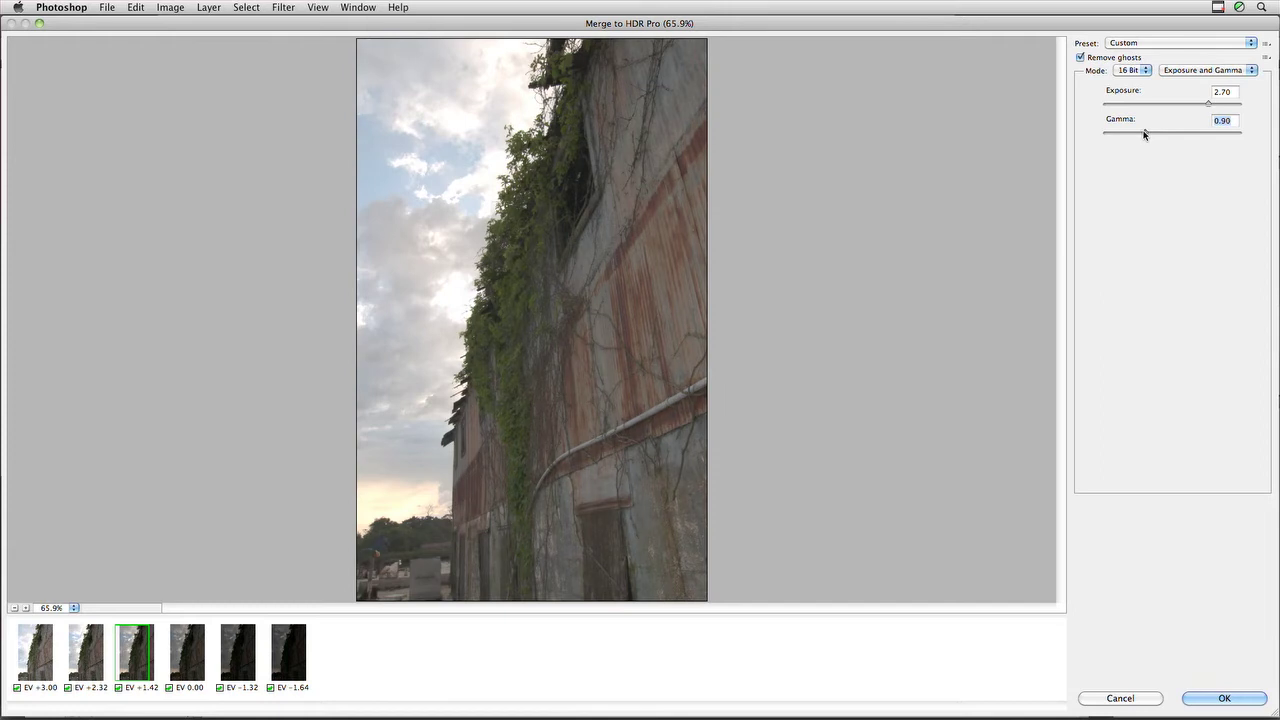
# Try the Equalize Histogram toning method on the merged image
pyautogui.click(1199, 103)
pyautogui.click(1207, 70)
pyautogui.click(1218, 57)
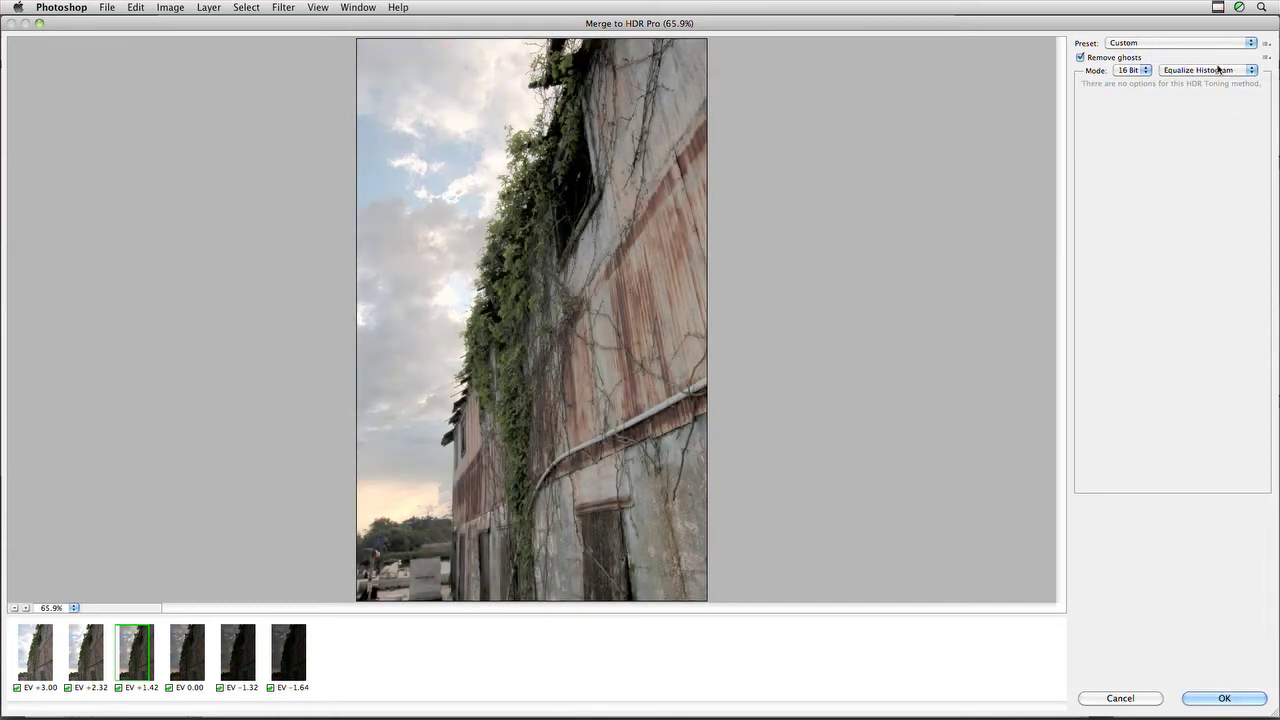
# Return the toning method to Local Adaptation and set gamma to 1.38 and exposure to 0.50
pyautogui.click(1218, 66)
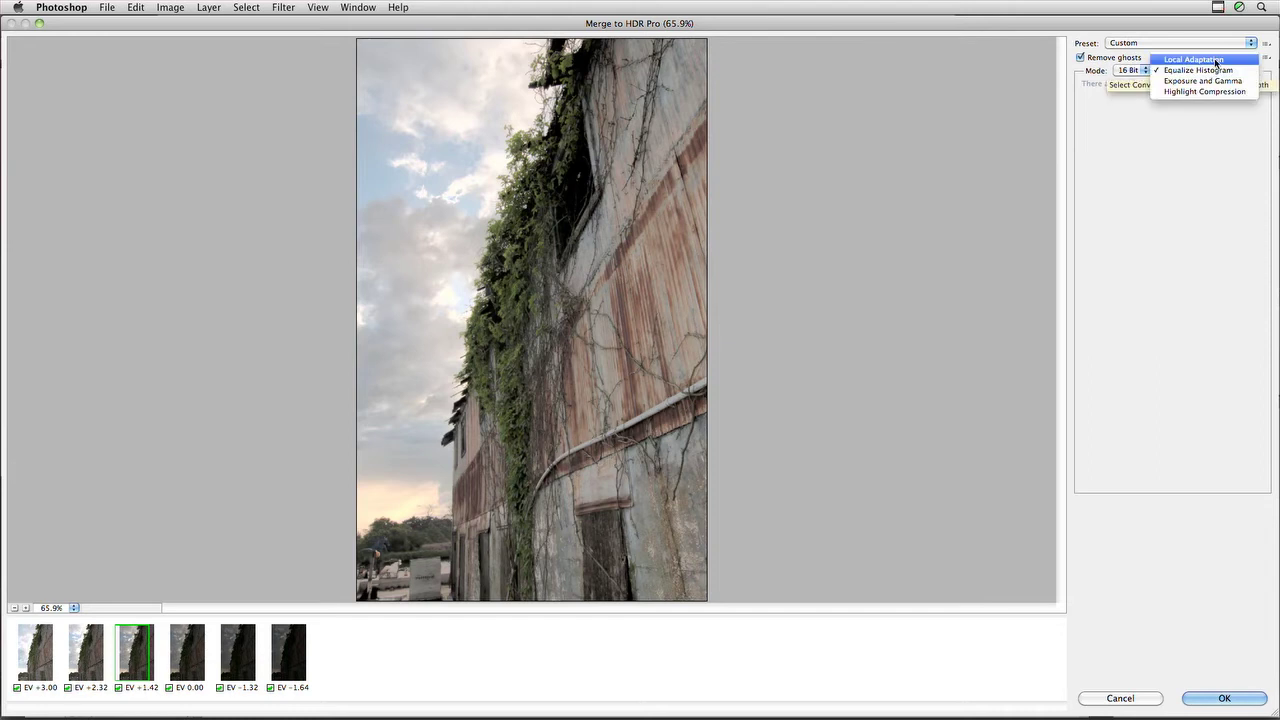
pyautogui.click(1217, 61)
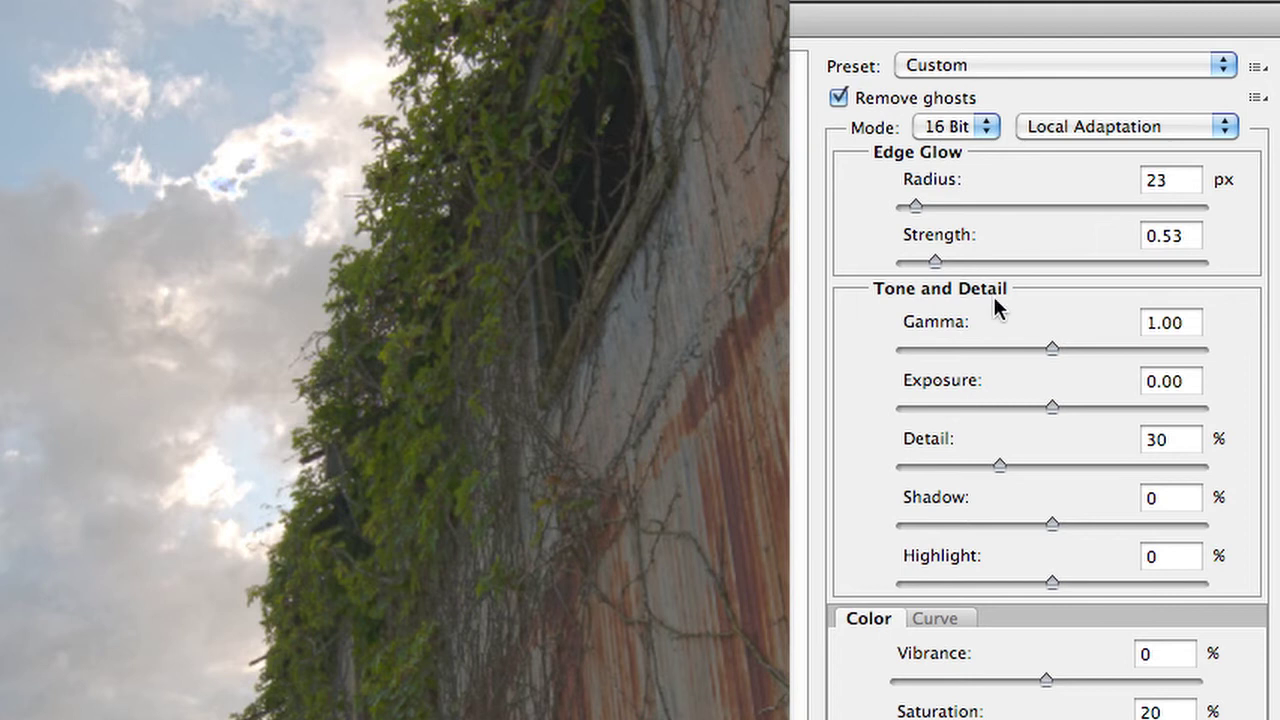
pyautogui.moveTo(1045, 349); pyautogui.dragTo(1018, 350)
pyautogui.moveTo(1055, 408); pyautogui.dragTo(1066, 413)
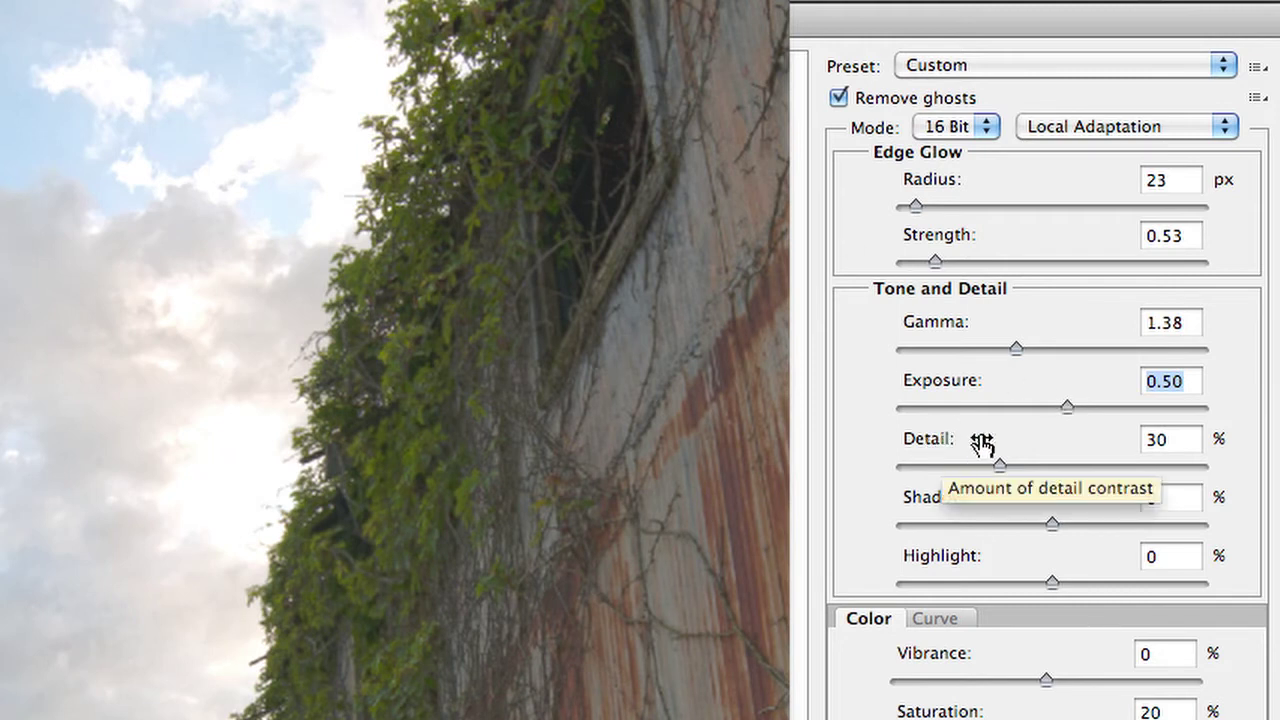
# Try the Flat preset on the merged image with ghost removal turned back on
pyautogui.click(1029, 57)
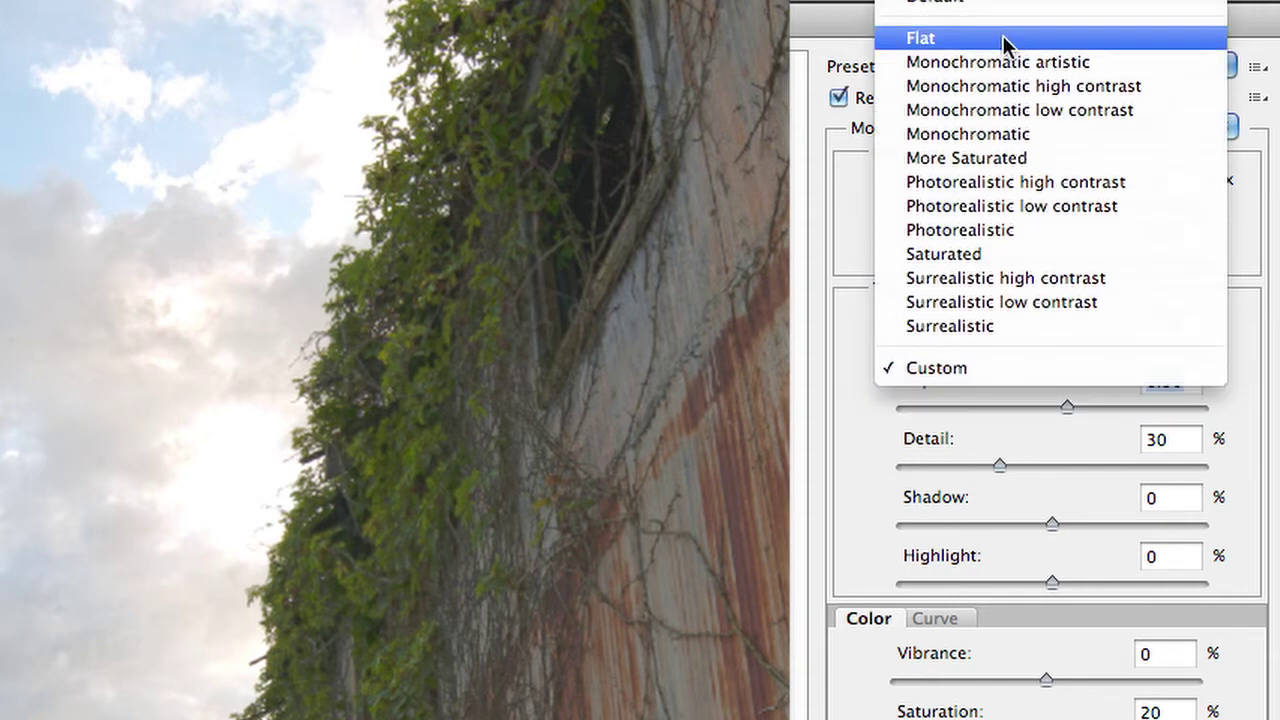
pyautogui.click(1004, 40)
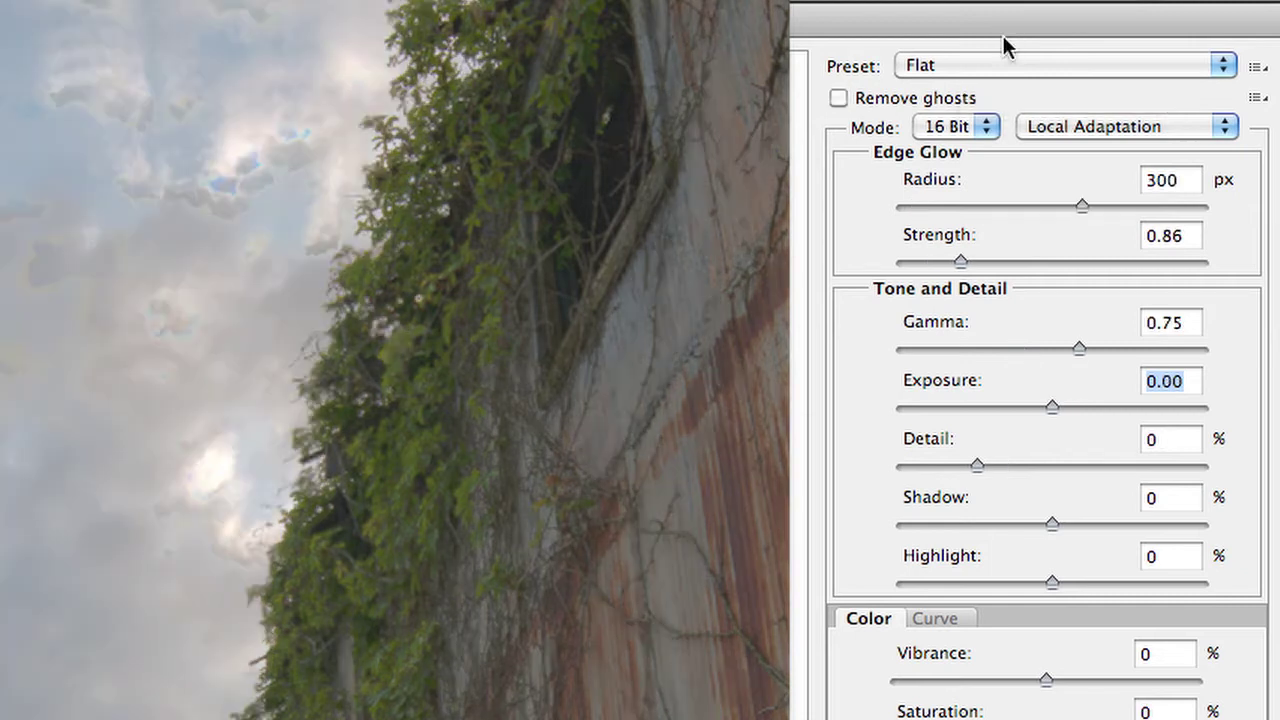
pyautogui.click(902, 97)
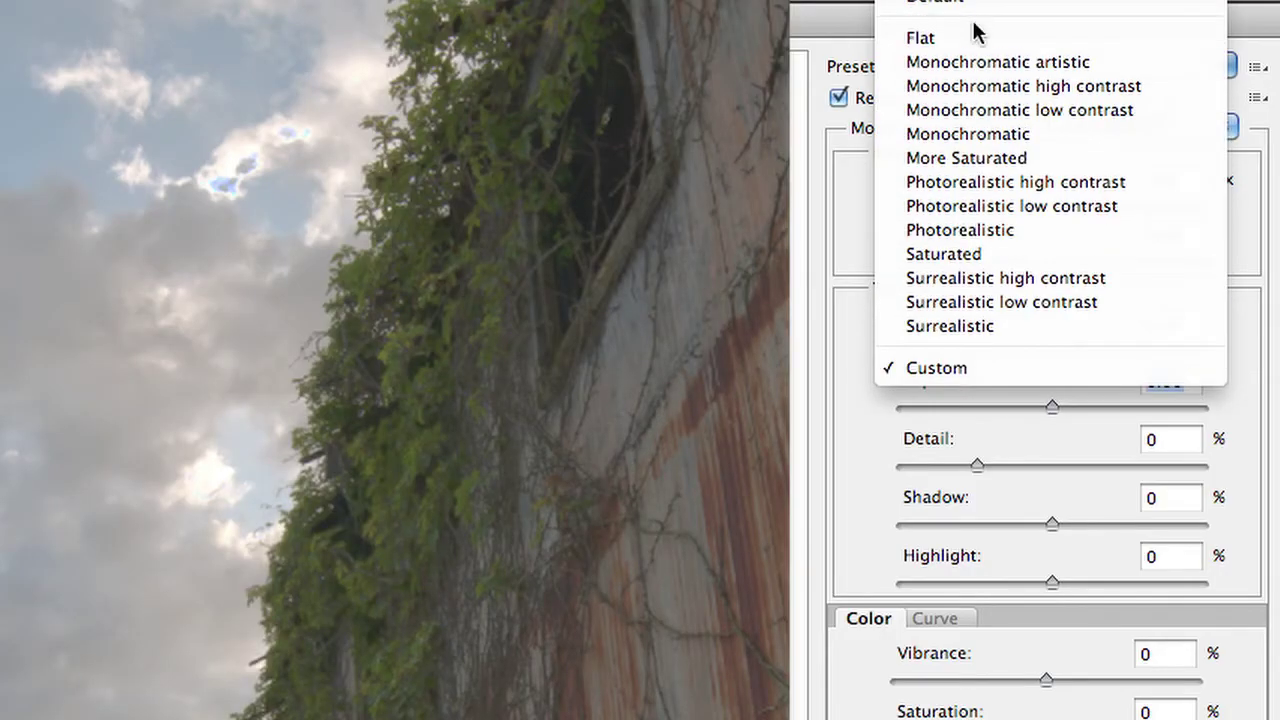
# Try the Monochromatic high contrast and Monochromatic artistic presets, re-enabling ghost removal for the artistic one
pyautogui.click(979, 92)
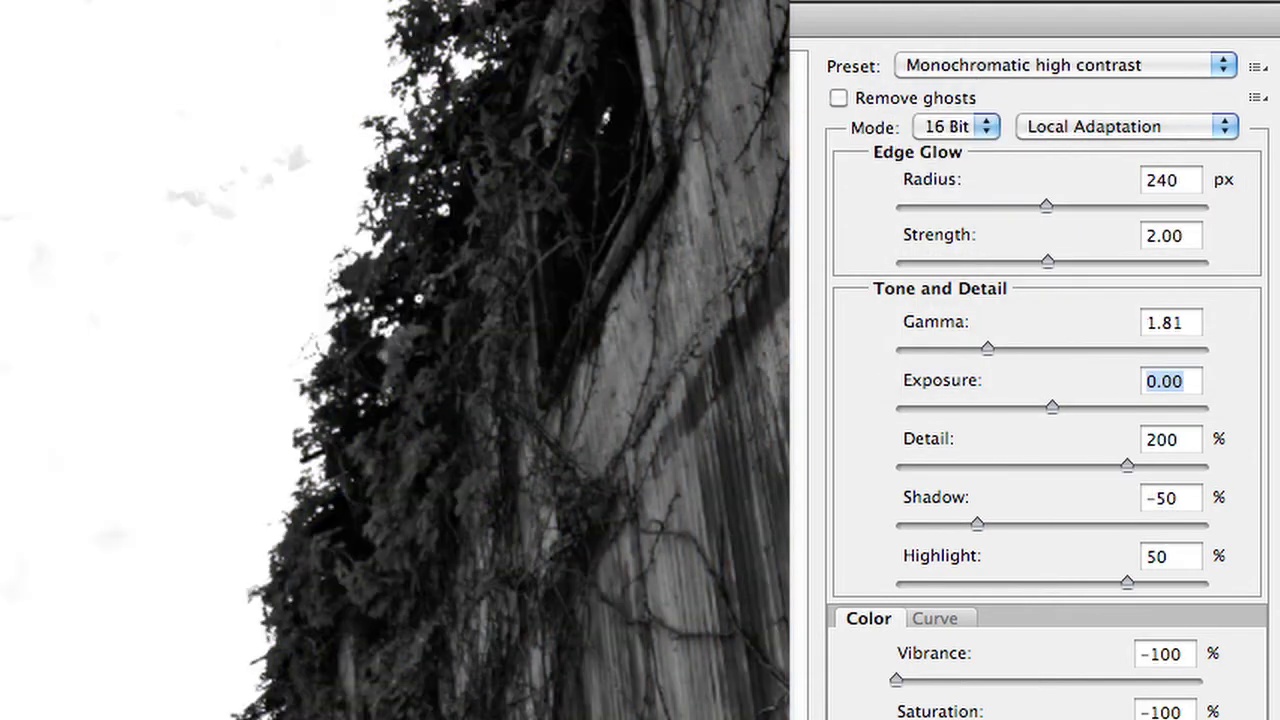
pyautogui.click(1076, 65)
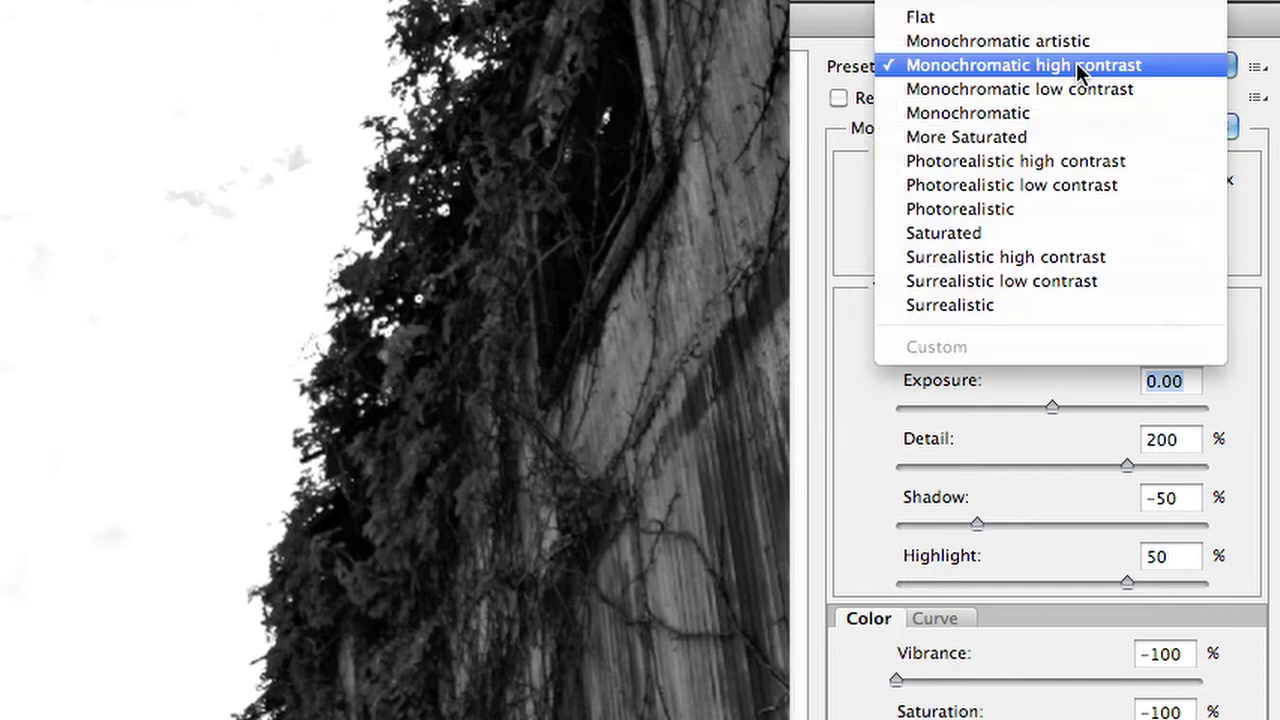
pyautogui.click(1071, 40)
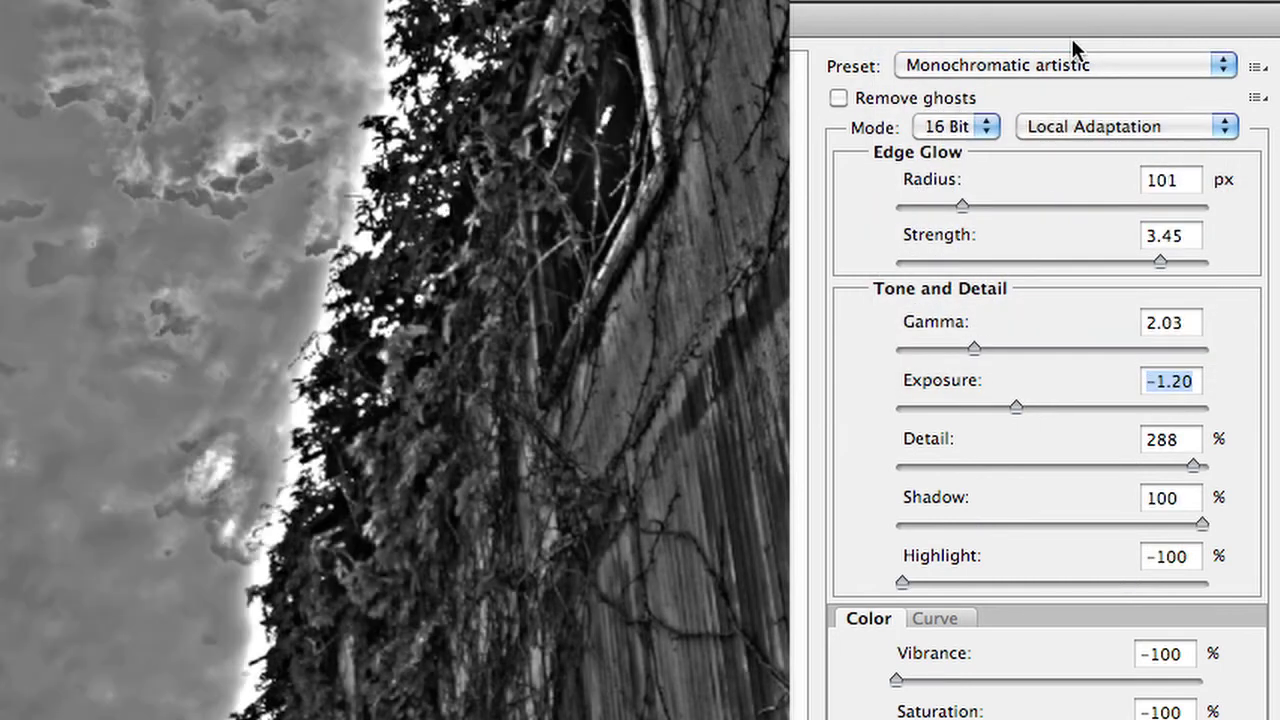
pyautogui.click(838, 98)
# Apply the More Saturated preset to the HDR merge and turn ghost removal back on
pyautogui.click(1001, 62)
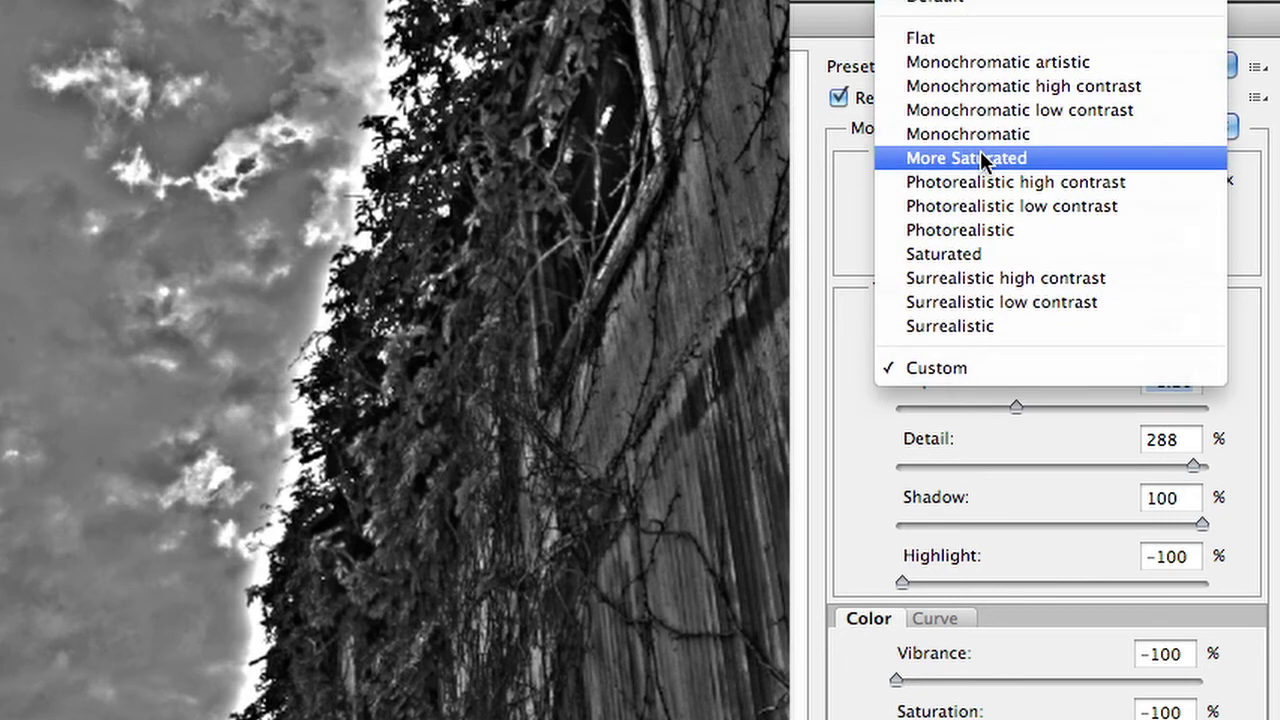
pyautogui.click(980, 158)
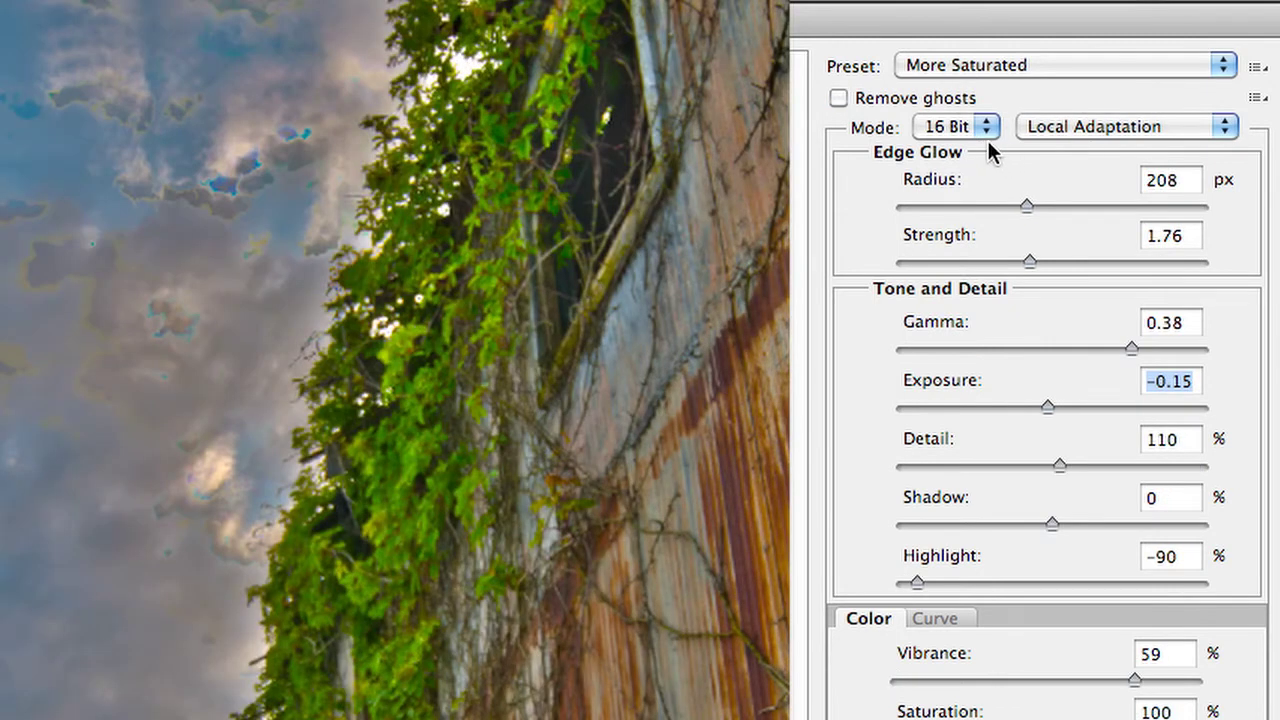
pyautogui.click(885, 104)
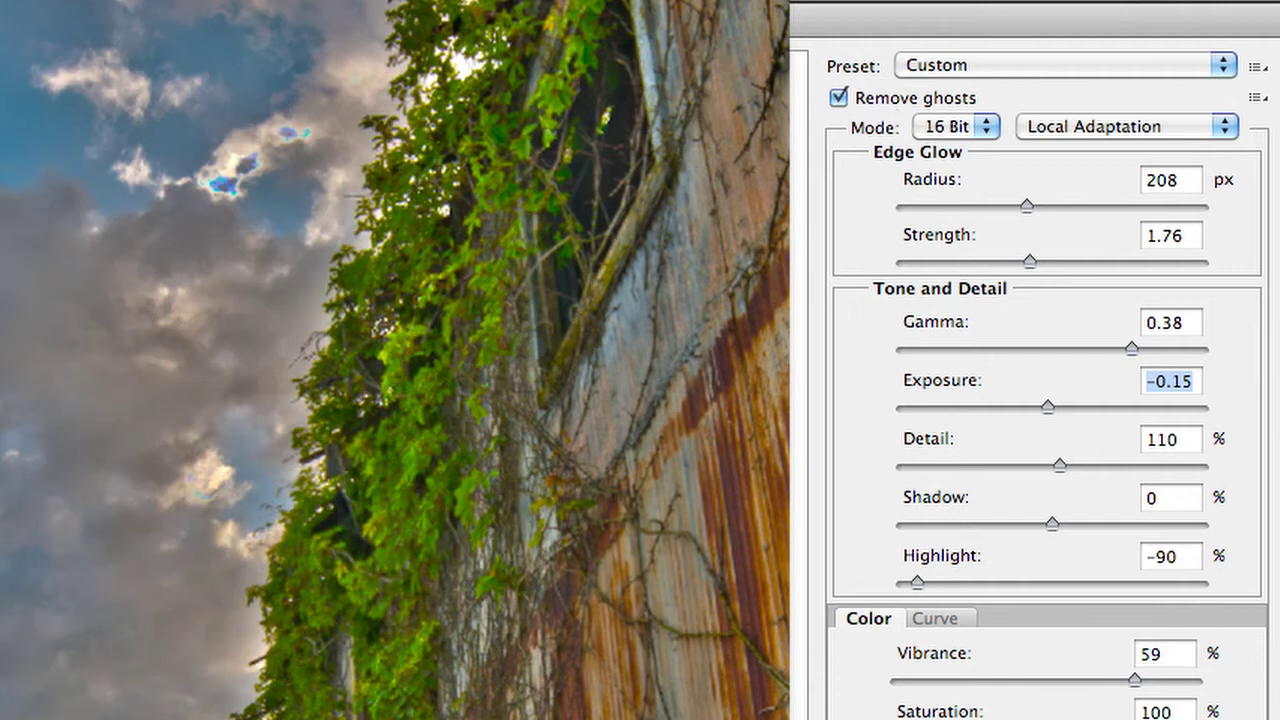
# Set saturation to 75%, vibrance to 45% and exposure to 0.00, and accept the HDR merge
pyautogui.moveTo(1202, 719); pyautogui.dragTo(1109, 680)
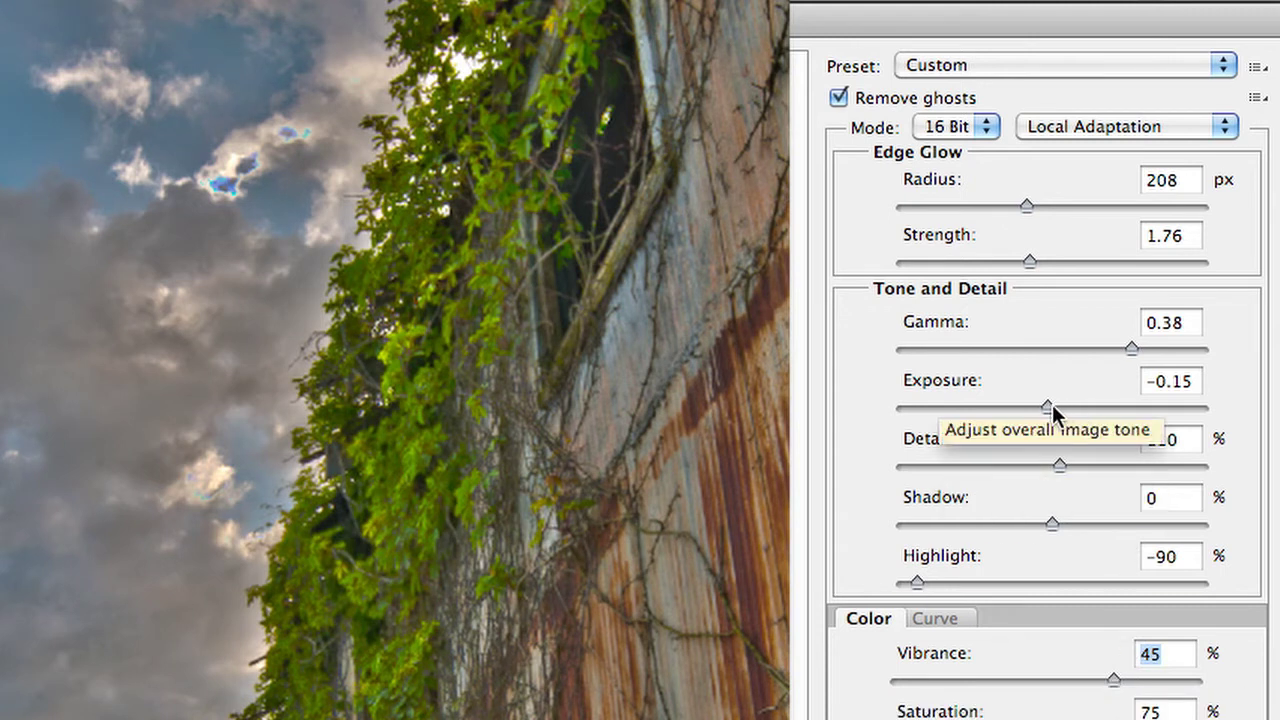
pyautogui.moveTo(1049, 401); pyautogui.dragTo(1053, 401)
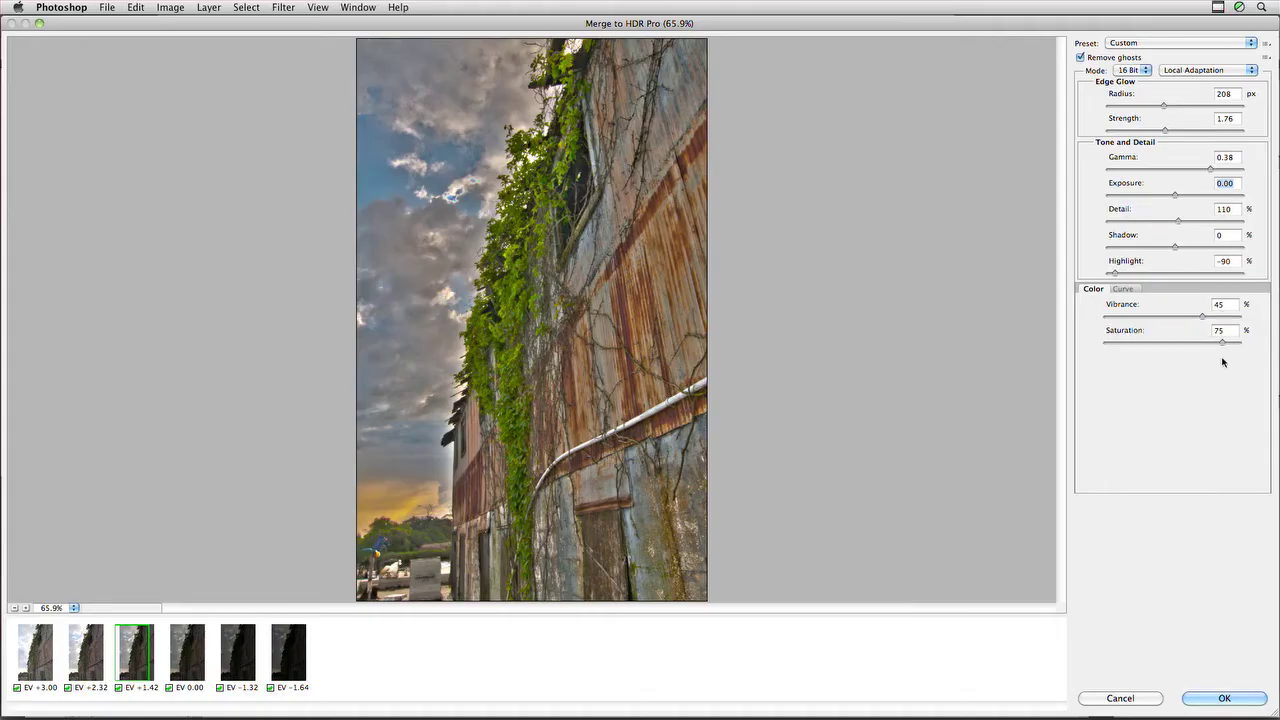
pyautogui.click(1244, 699)
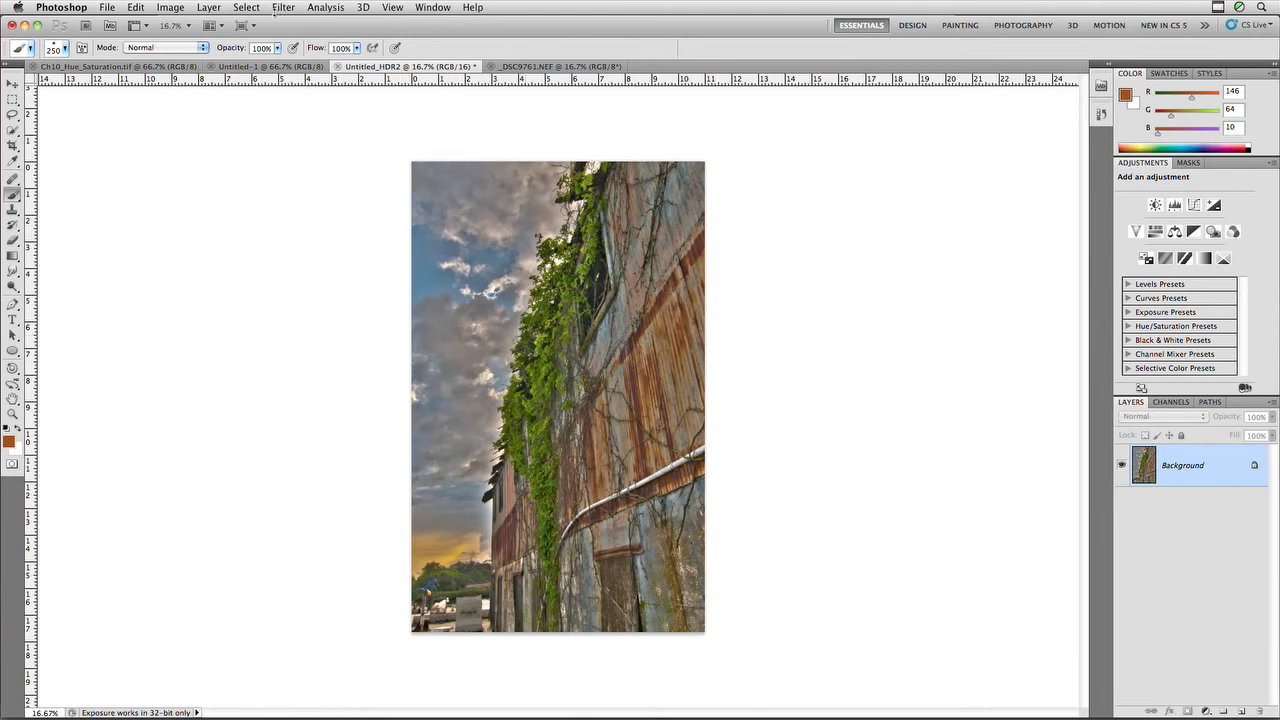
# Select the yellow sunset glow near the horizon with Color Range, using fuzziness 44 and range 13% with localized color clusters
pyautogui.click(236, 6)
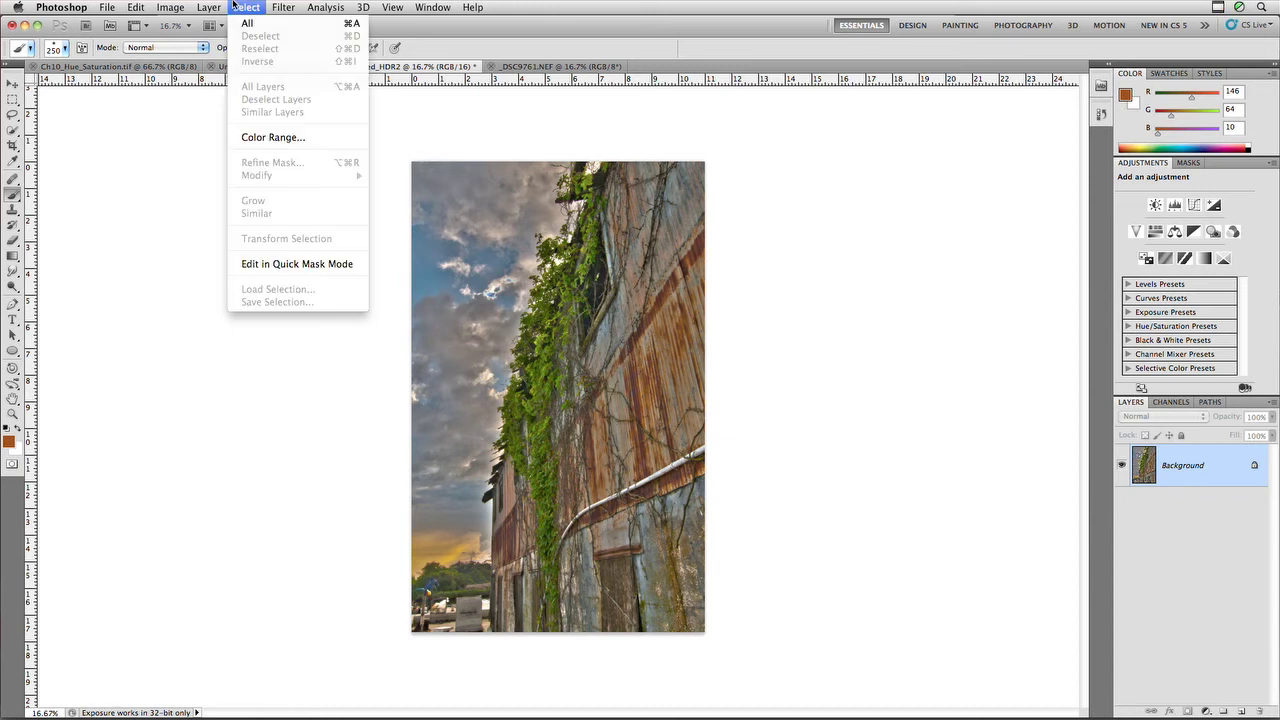
pyautogui.click(278, 136)
pyautogui.click(240, 548)
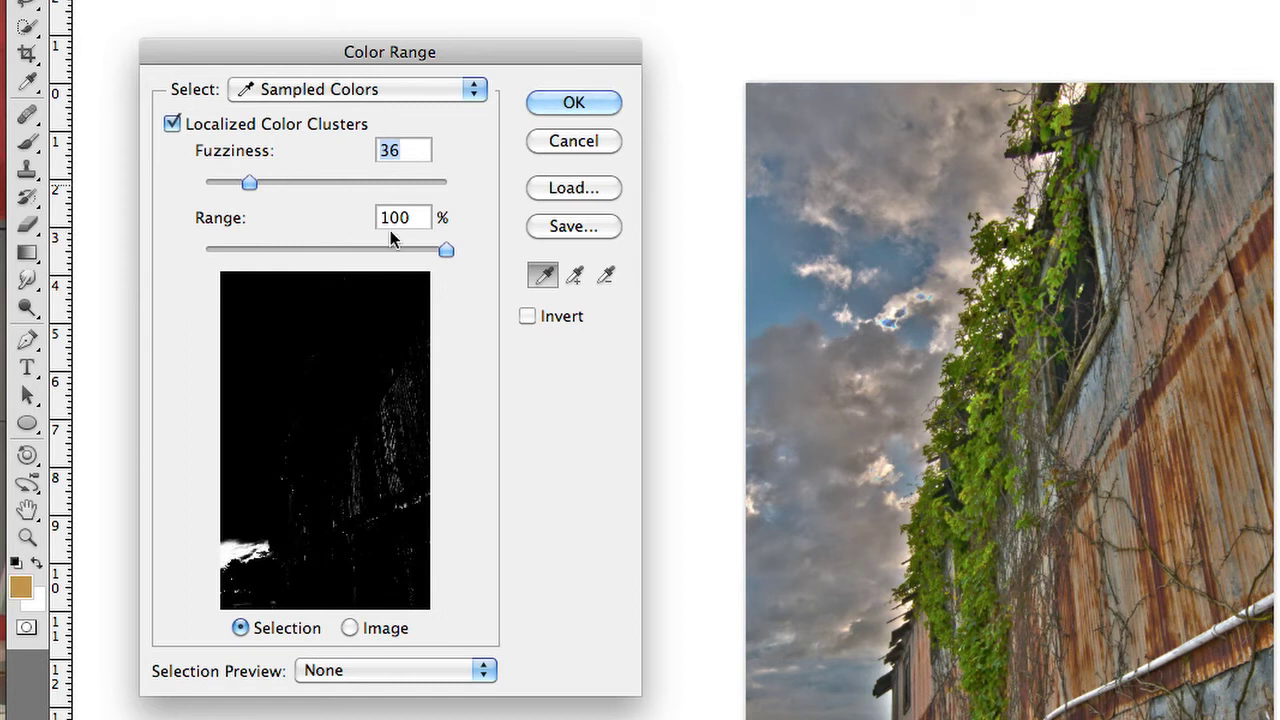
pyautogui.moveTo(386, 250); pyautogui.dragTo(344, 250)
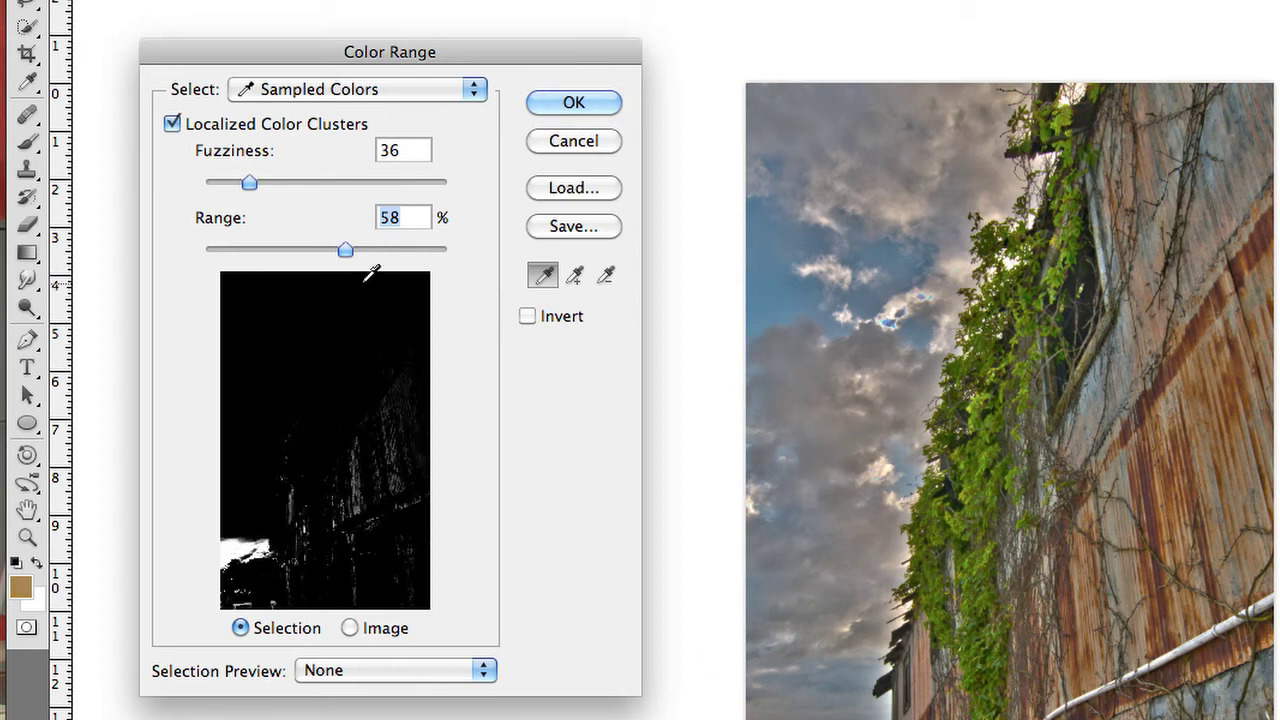
pyautogui.moveTo(343, 248); pyautogui.dragTo(234, 249)
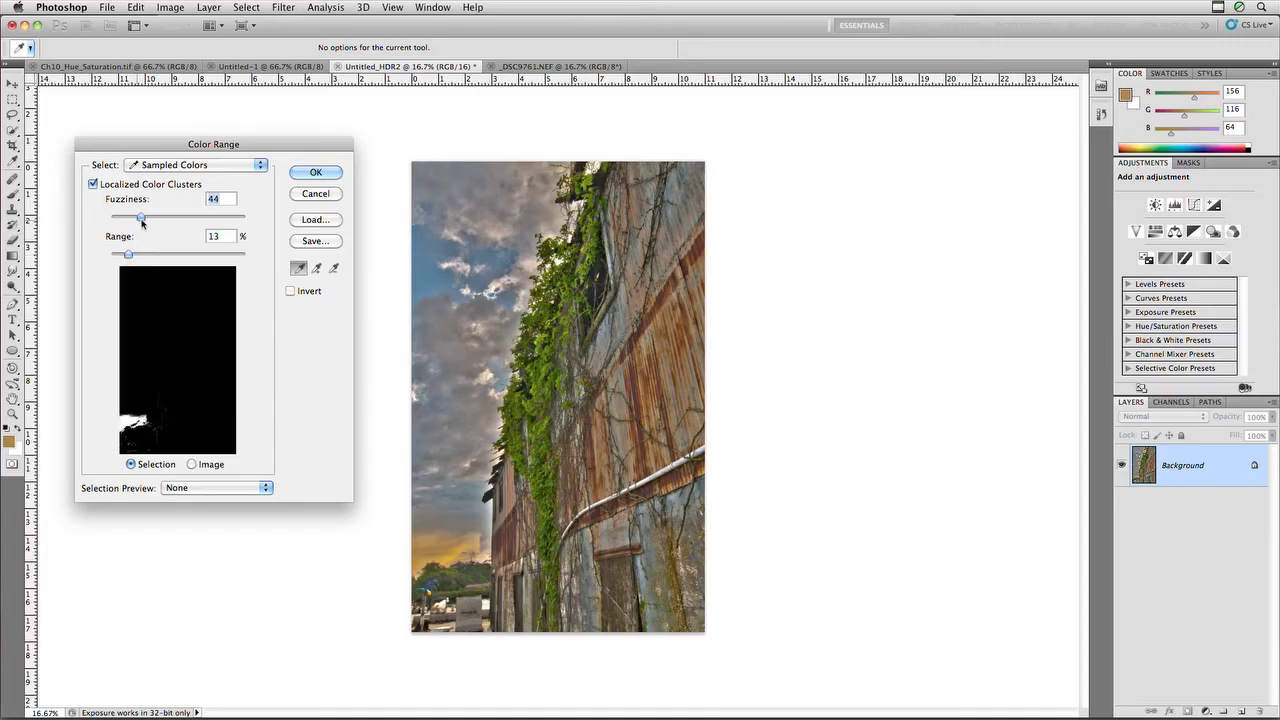
pyautogui.click(314, 173)
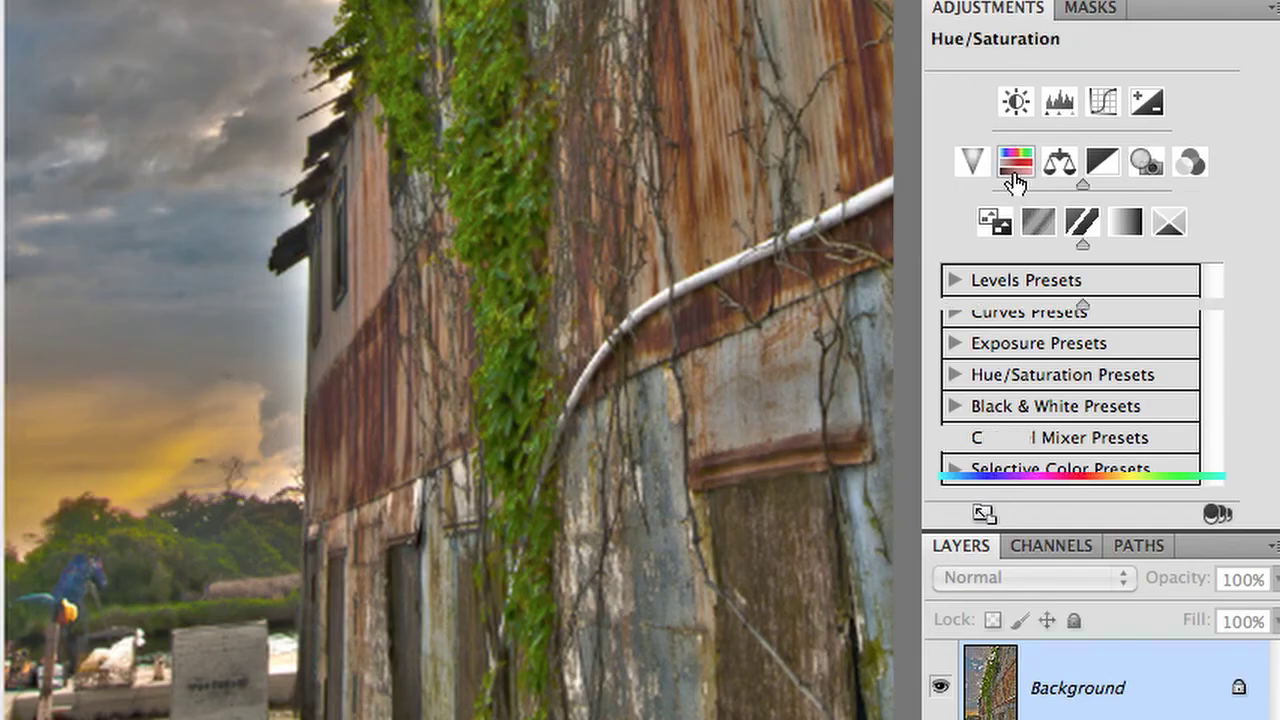
# Add a Hue/Saturation adjustment layer for the selected sky with hue +177, saturation -81 and lightness -16
pyautogui.click(1155, 231)
pyautogui.moveTo(1081, 181); pyautogui.dragTo(1220, 183)
pyautogui.moveTo(1066, 240); pyautogui.dragTo(1025, 240)
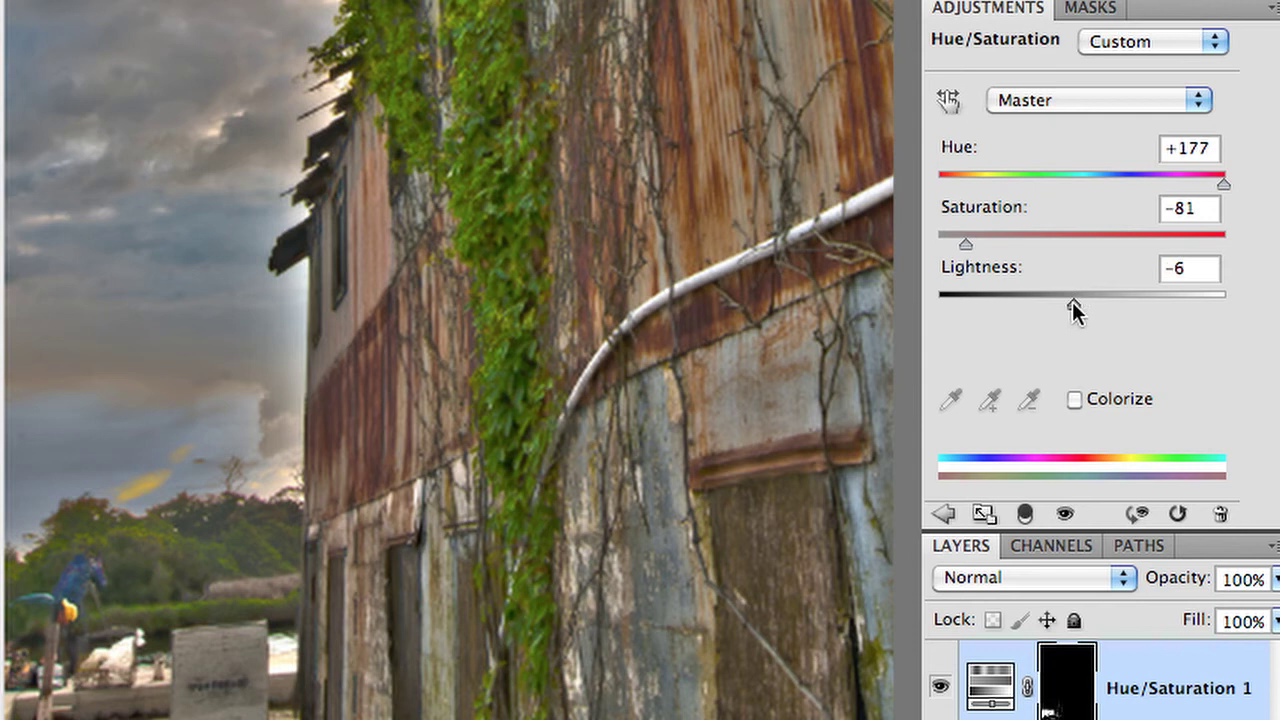
pyautogui.moveTo(1072, 308); pyautogui.dragTo(1058, 308)
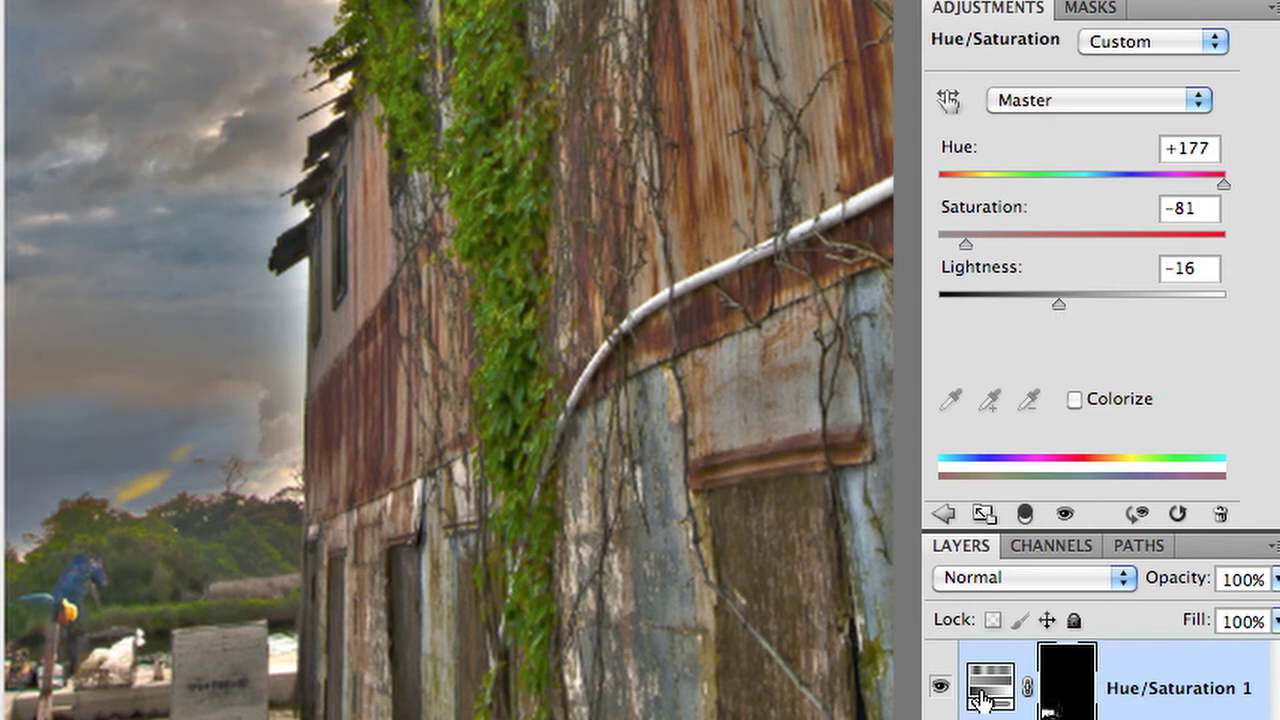
# Compare the sky with and without the adjustment layer, and brush its mask over the leftover yellow streak
pyautogui.click(938, 688)
pyautogui.click(938, 688)
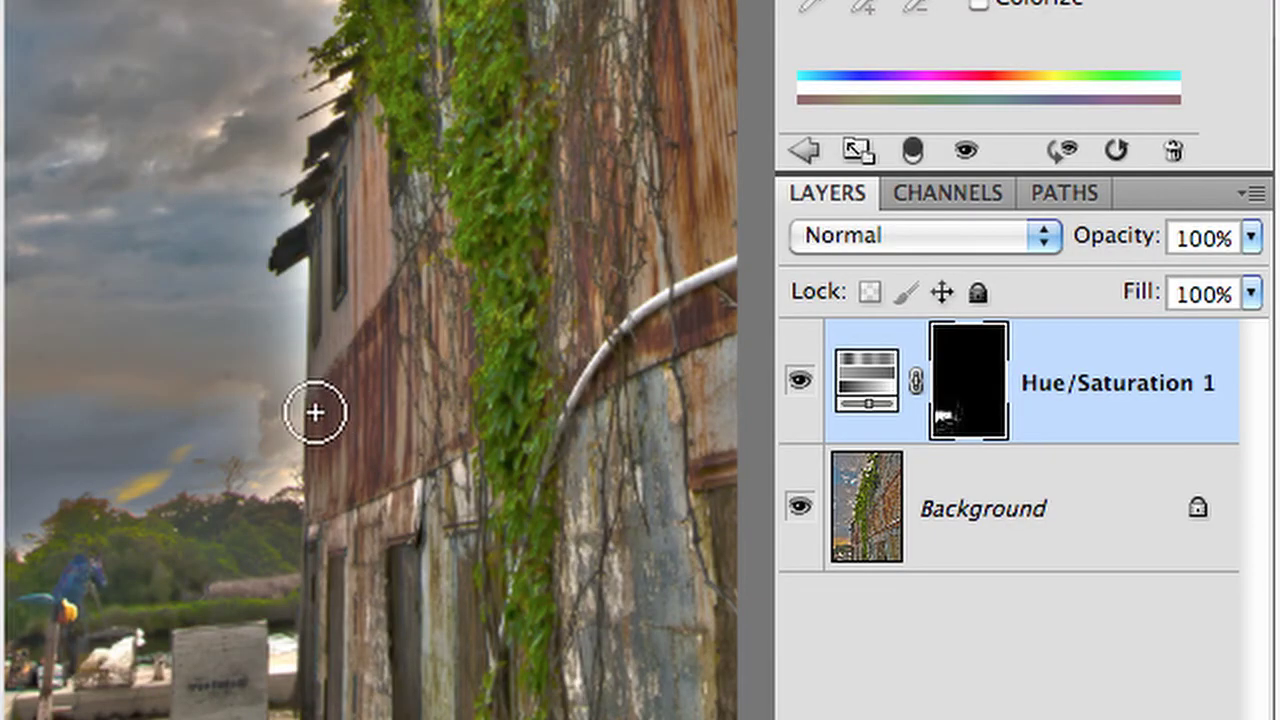
pyautogui.moveTo(165, 459)
pyautogui.mouseDown()
pyautogui.moveTo(130, 472)
pyautogui.moveTo(199, 443)
pyautogui.mouseUp()
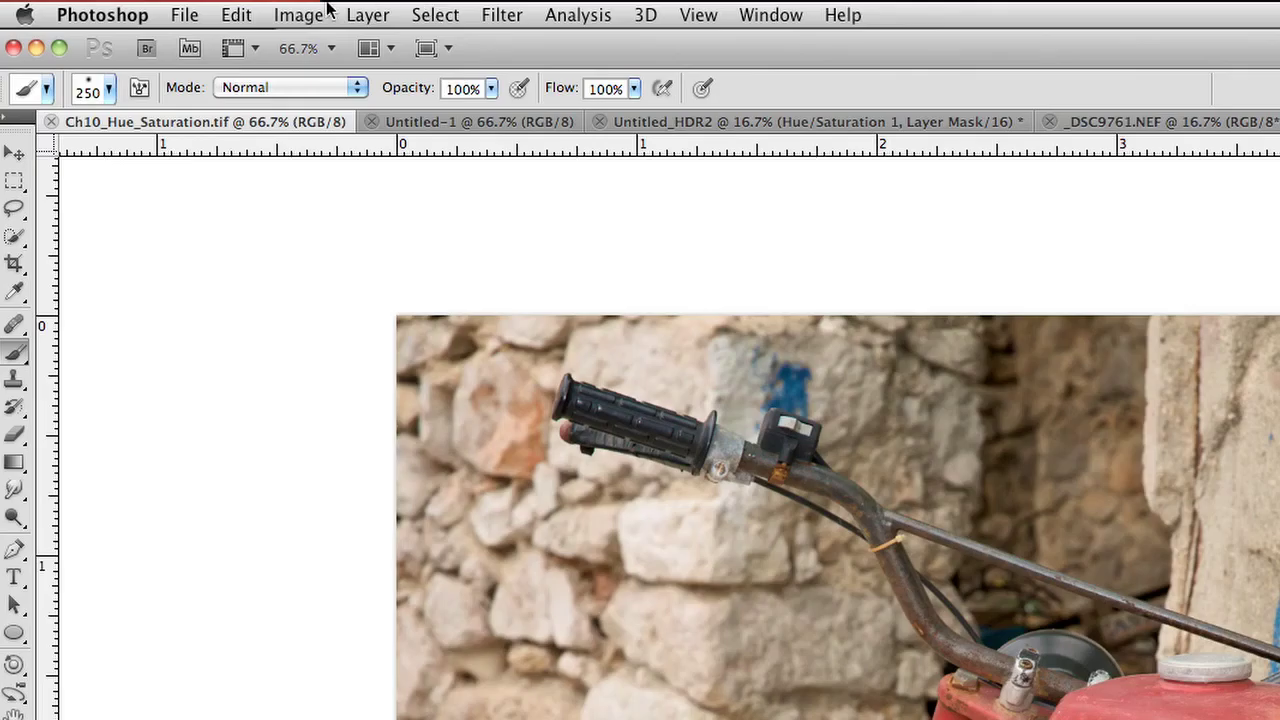
# Open HDR Toning for the red motorcycle photo and set exposure to -1.17 and gamma to 0.82
pyautogui.click(174, 7)
pyautogui.moveTo(314, 96)
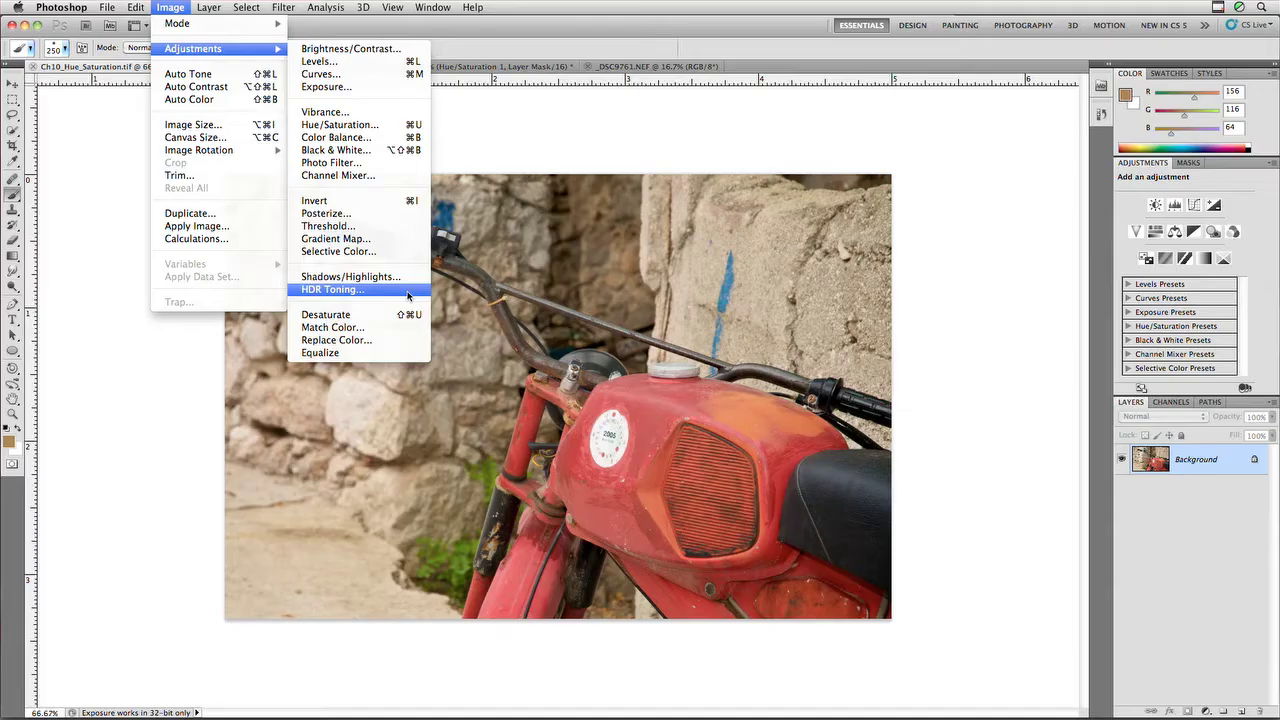
pyautogui.click(408, 290)
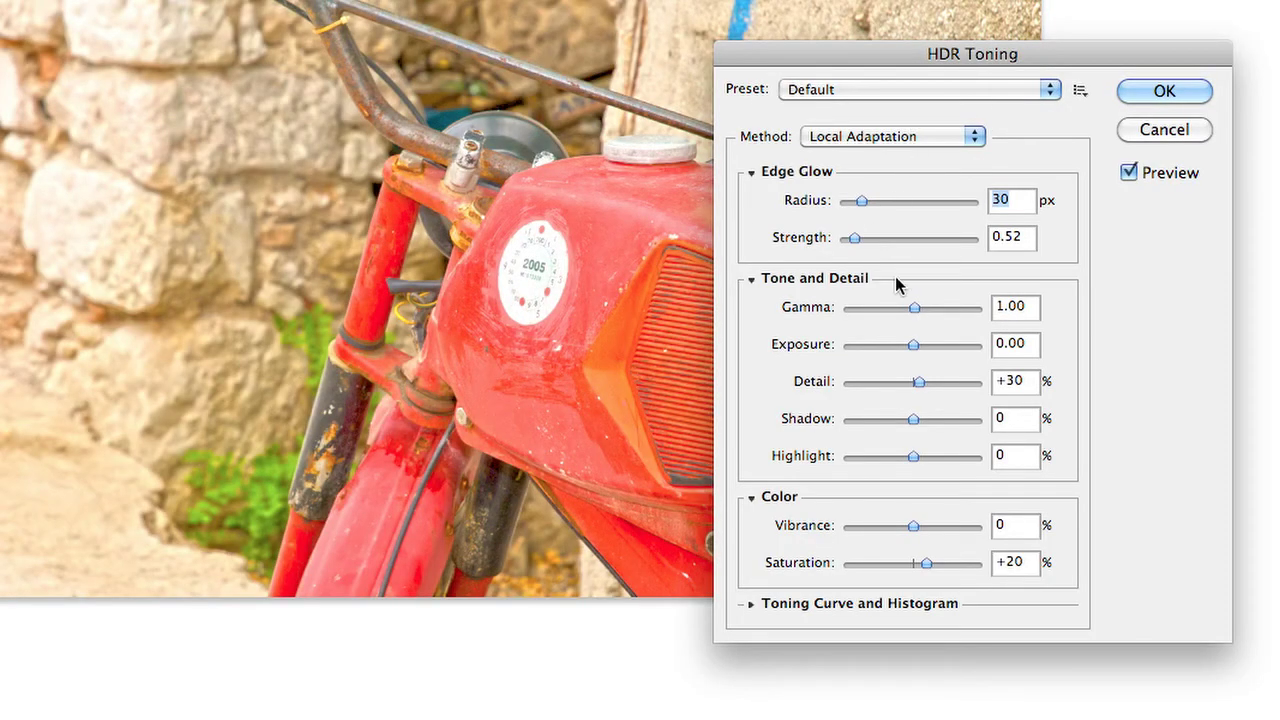
pyautogui.moveTo(913, 308)
pyautogui.mouseDown()
pyautogui.moveTo(890, 313)
pyautogui.moveTo(898, 349)
pyautogui.moveTo(903, 309)
pyautogui.moveTo(922, 309)
pyautogui.mouseUp()
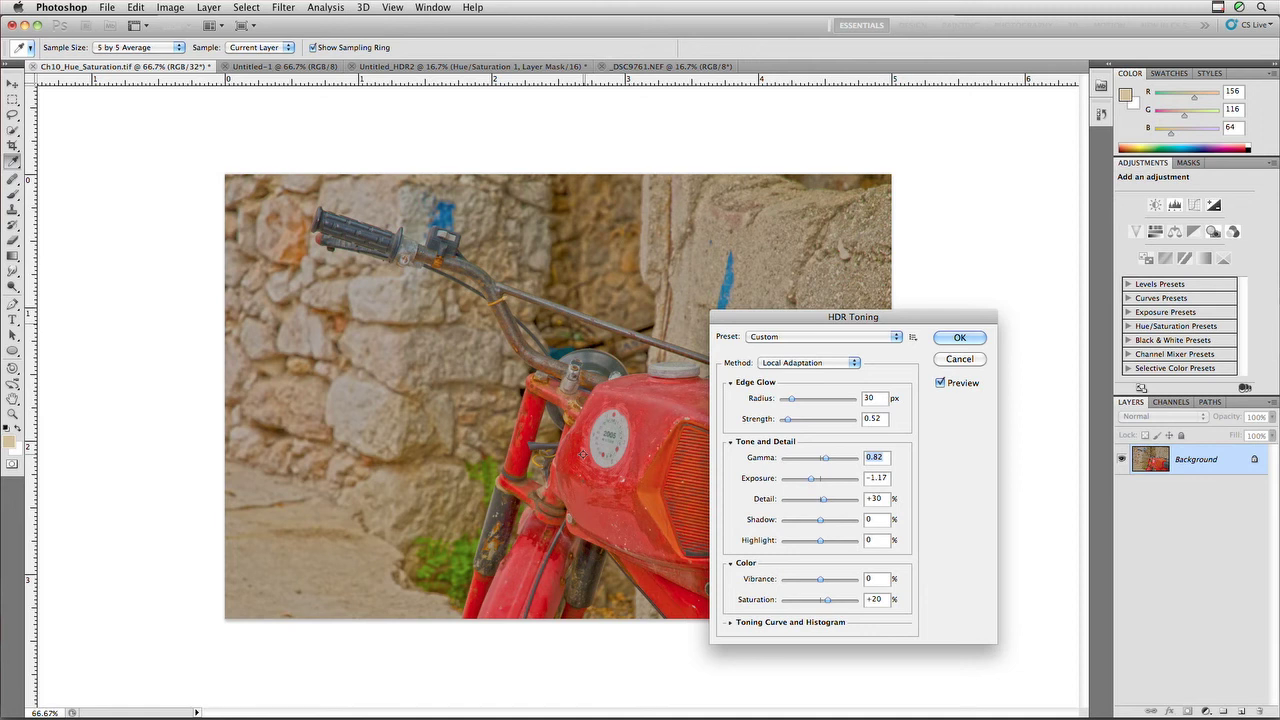
# Apply the More Saturated preset to the motorcycle photo's HDR toning
pyautogui.click(832, 338)
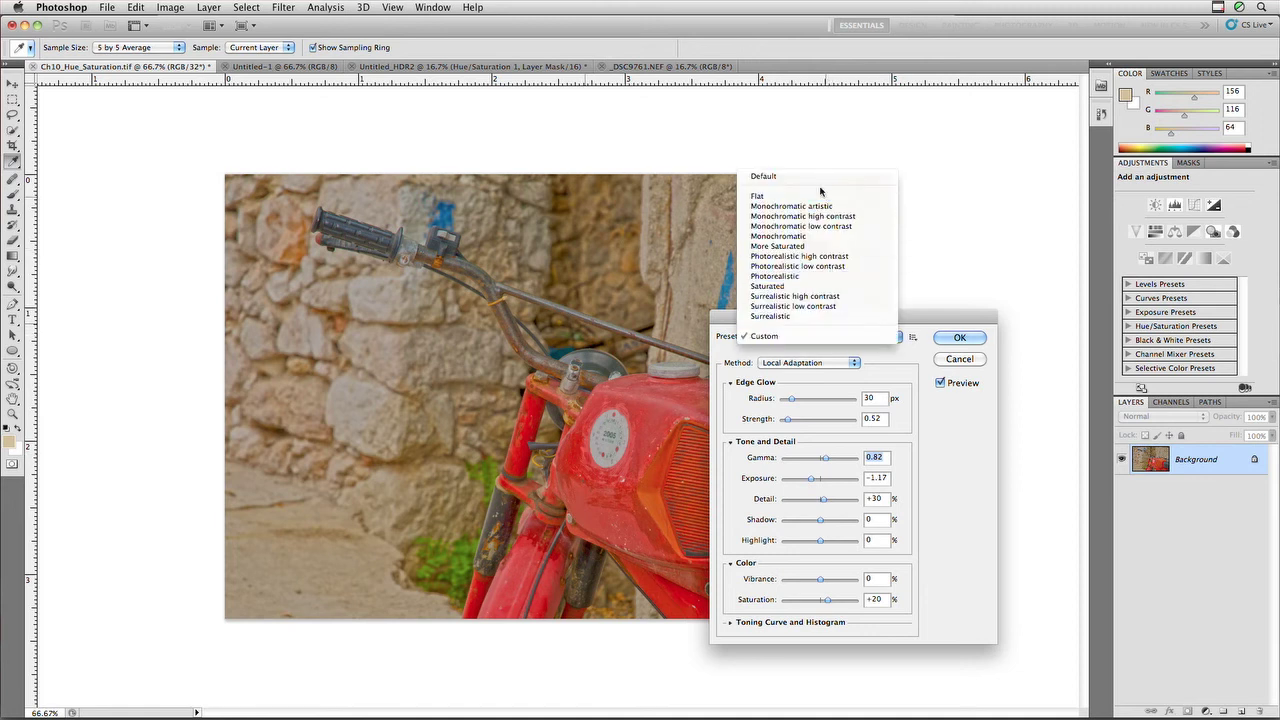
pyautogui.click(818, 248)
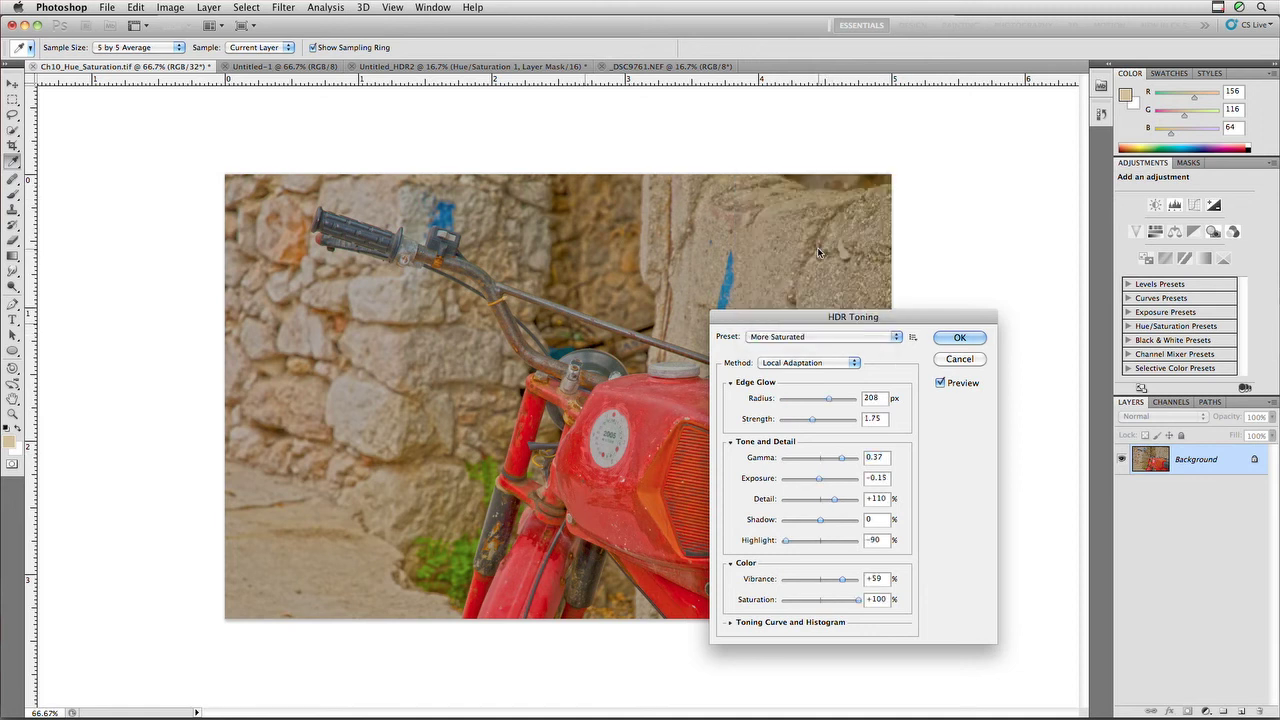
# Try the Photorealistic preset on the motorcycle photo and switch the HDR toning back to the More Saturated preset
pyautogui.click(857, 338)
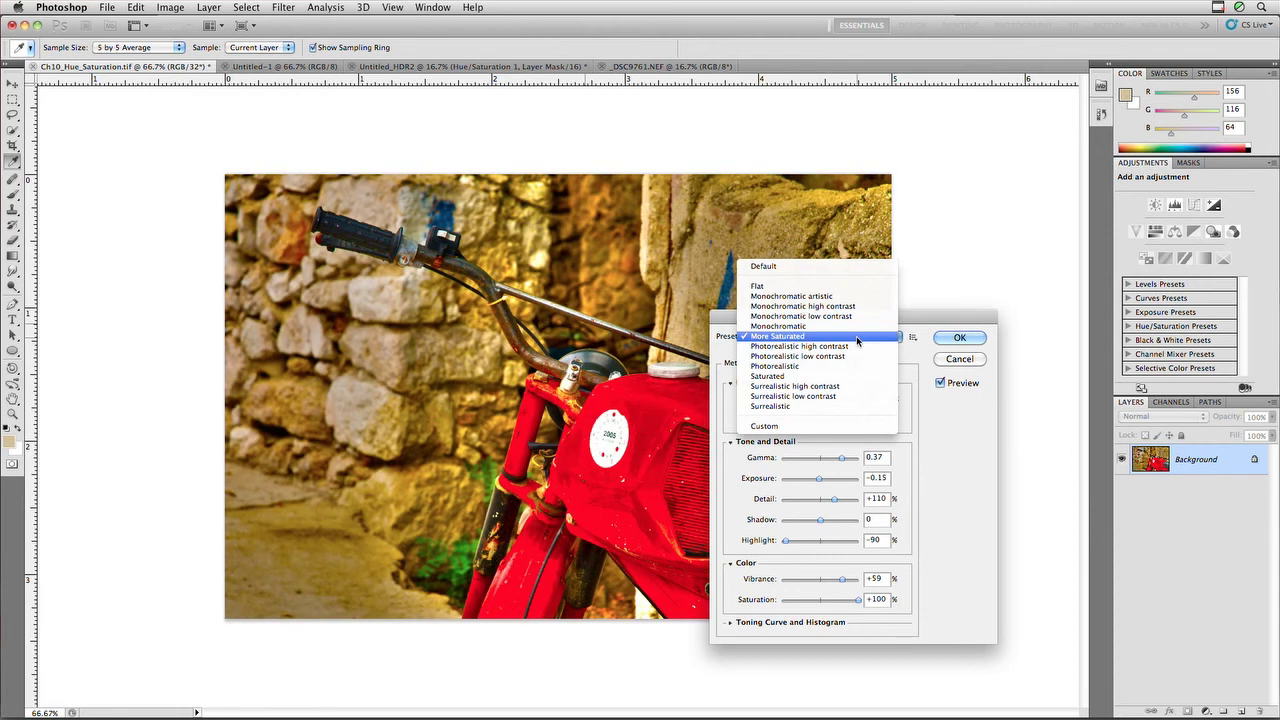
pyautogui.click(856, 368)
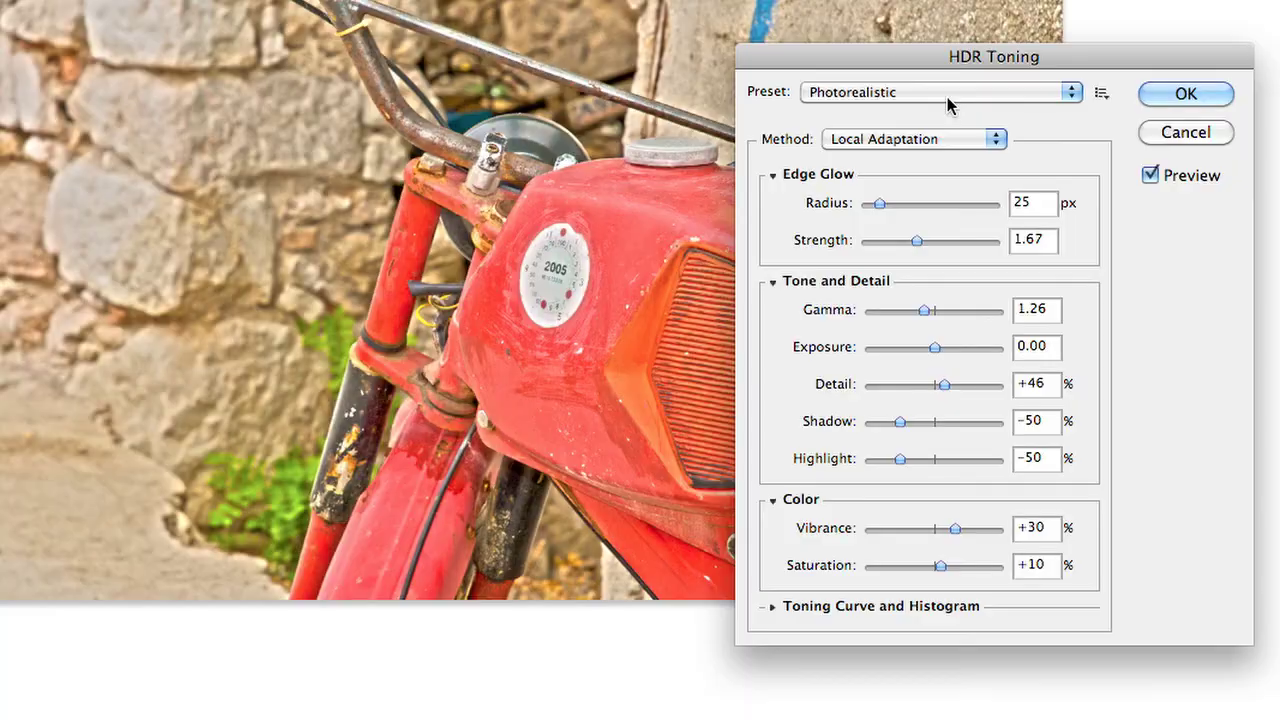
pyautogui.click(825, 337)
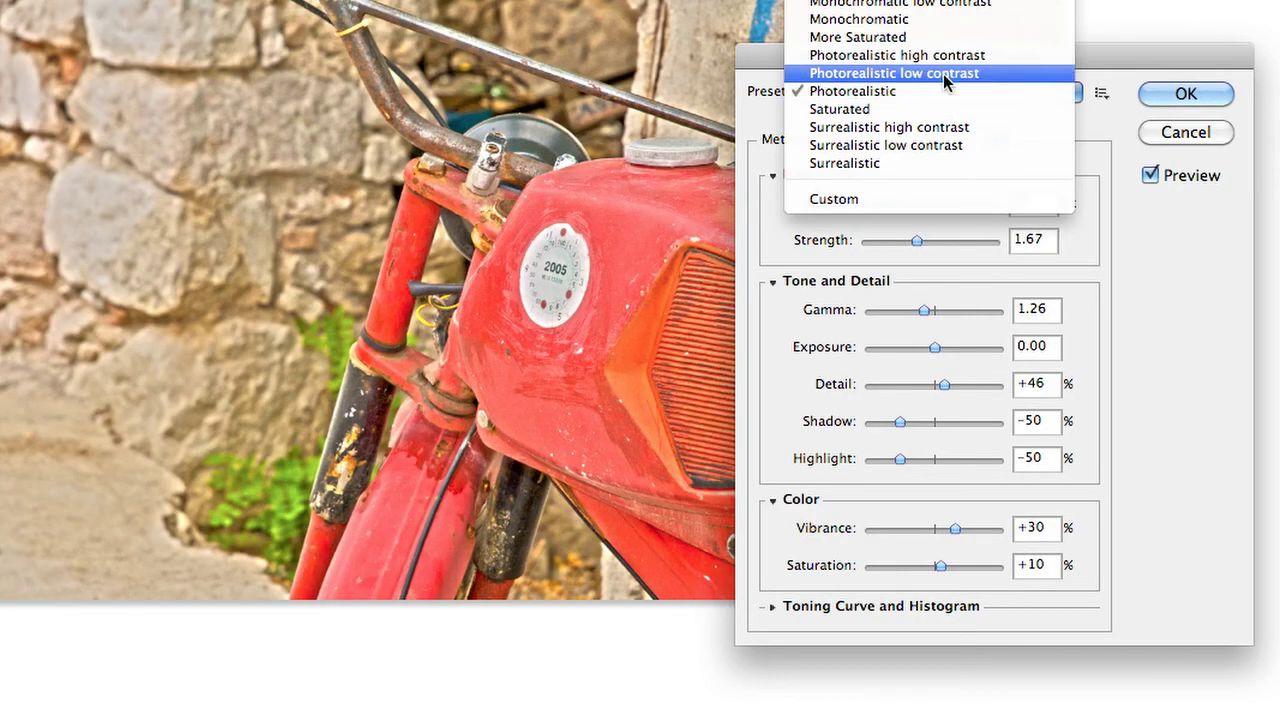
pyautogui.click(932, 44)
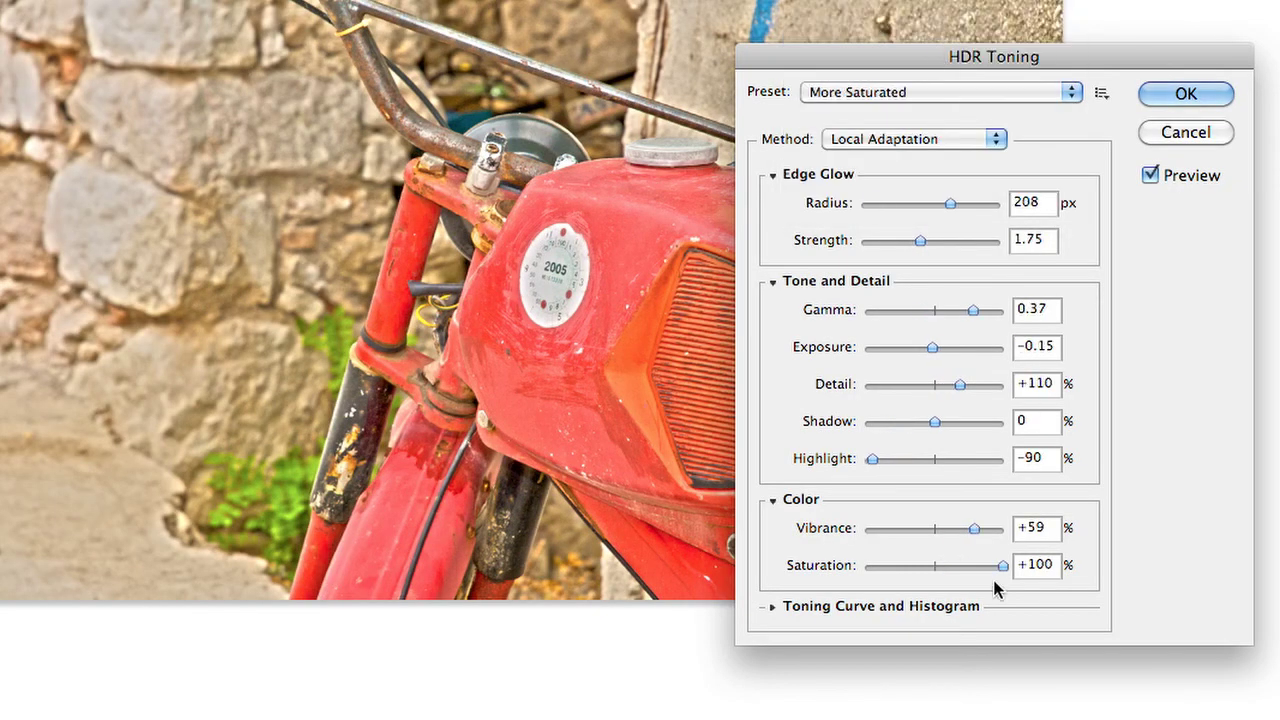
# Reduce the HDR toning's saturation to +41% and apply the toning to the motorcycle photo
pyautogui.moveTo(988, 575); pyautogui.dragTo(963, 572)
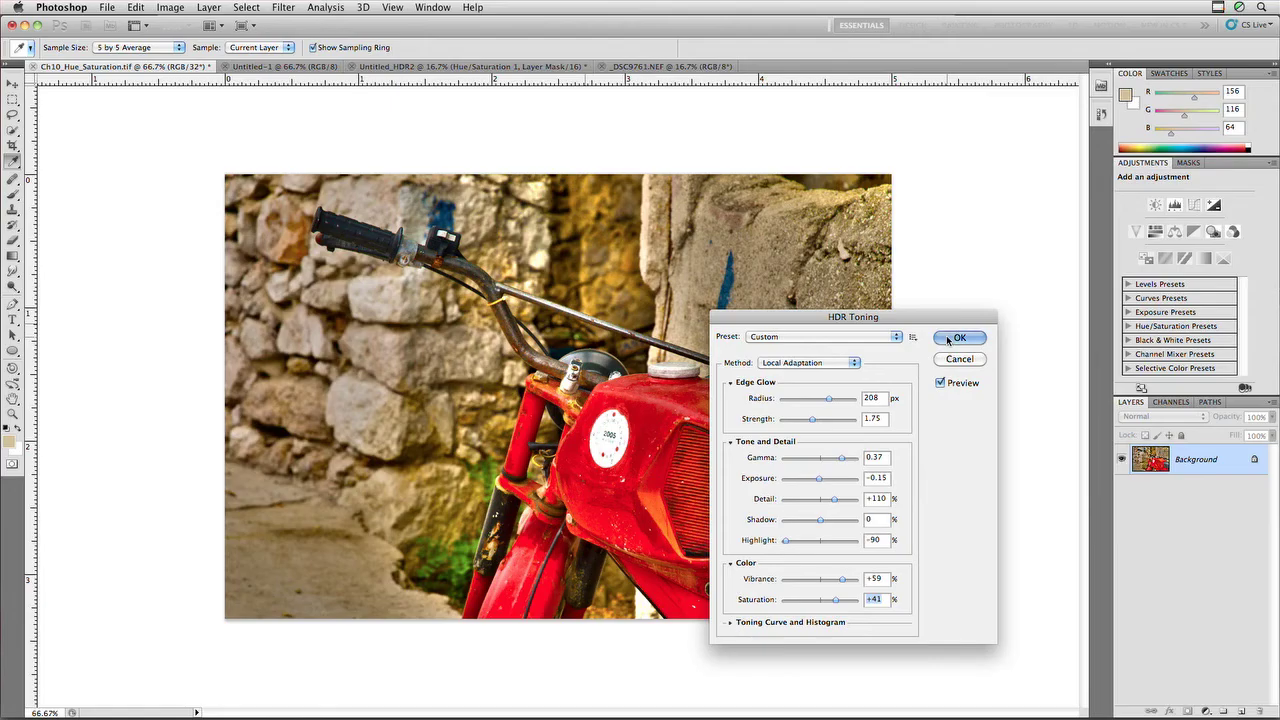
pyautogui.click(1182, 94)
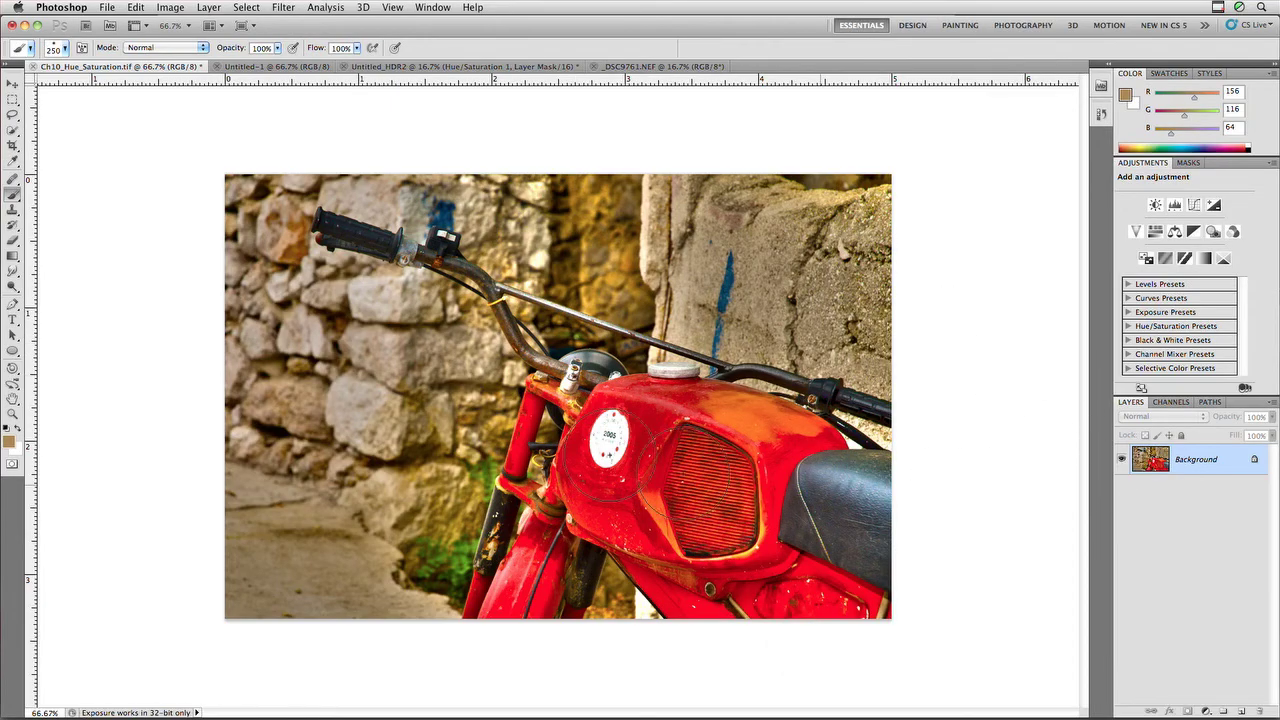